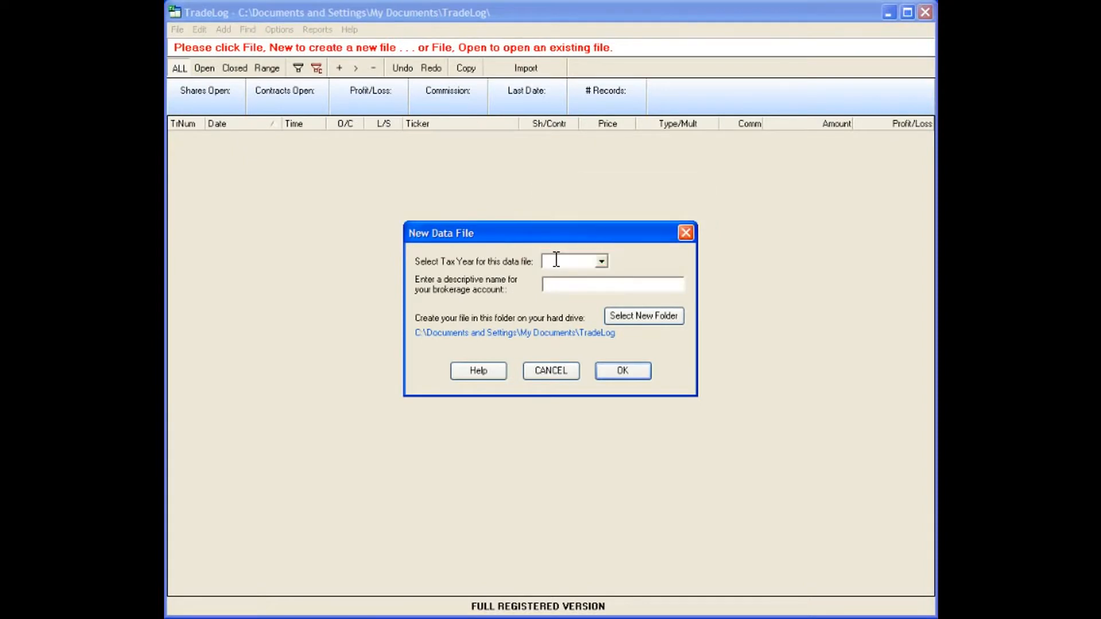
Create a 2008 tax-year data file with a descriptive E*Trade account name in the default folder
{"action": "left_click", "coordinate": [600, 260]}
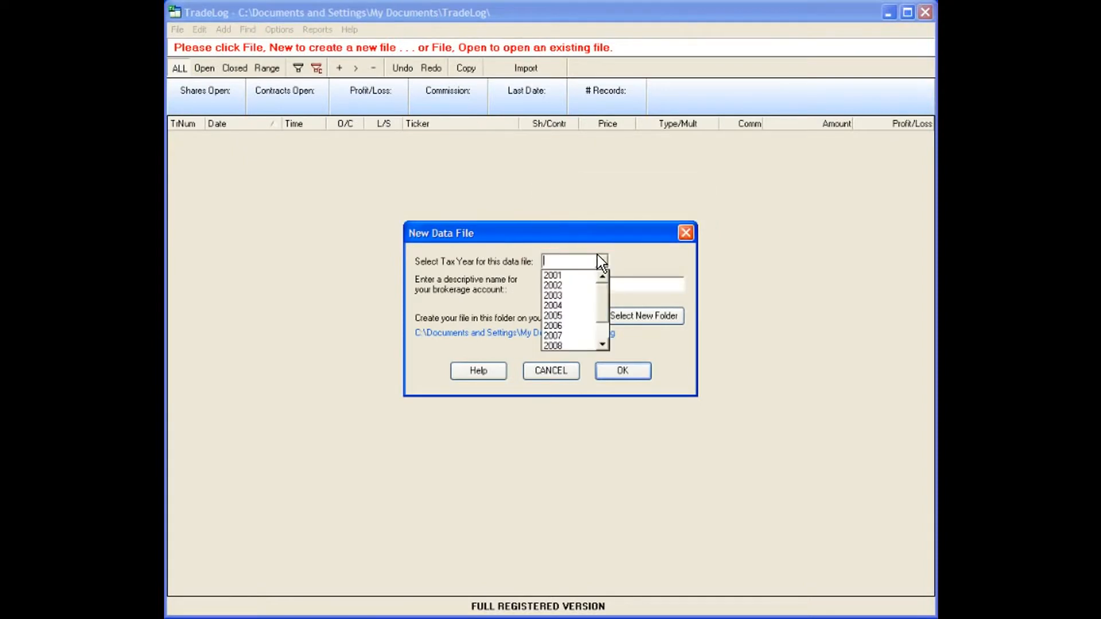
{"action": "left_click", "coordinate": [576, 341]}
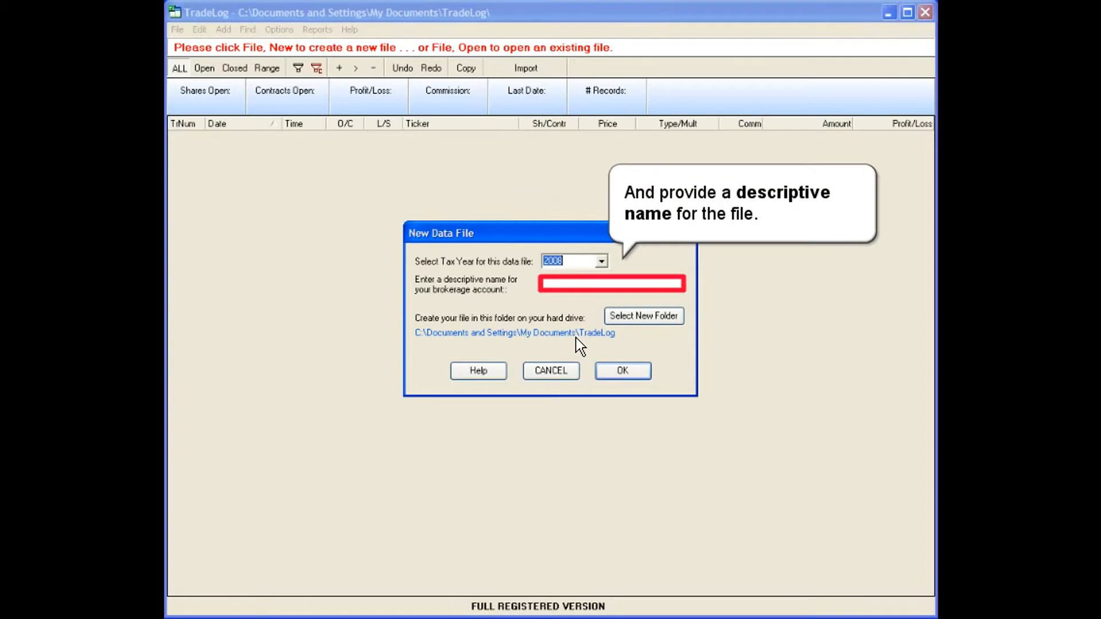
{"action": "left_click", "coordinate": [545, 283]}
{"action": "type", "text": "Etrade Account 0987"}
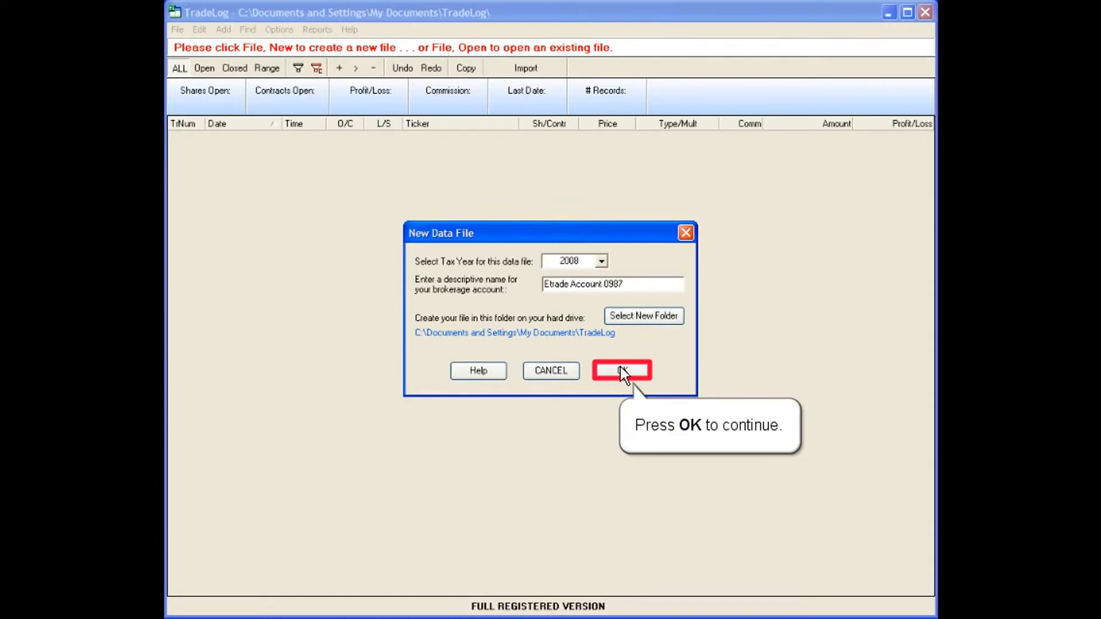
{"action": "left_click", "coordinate": [622, 370]}
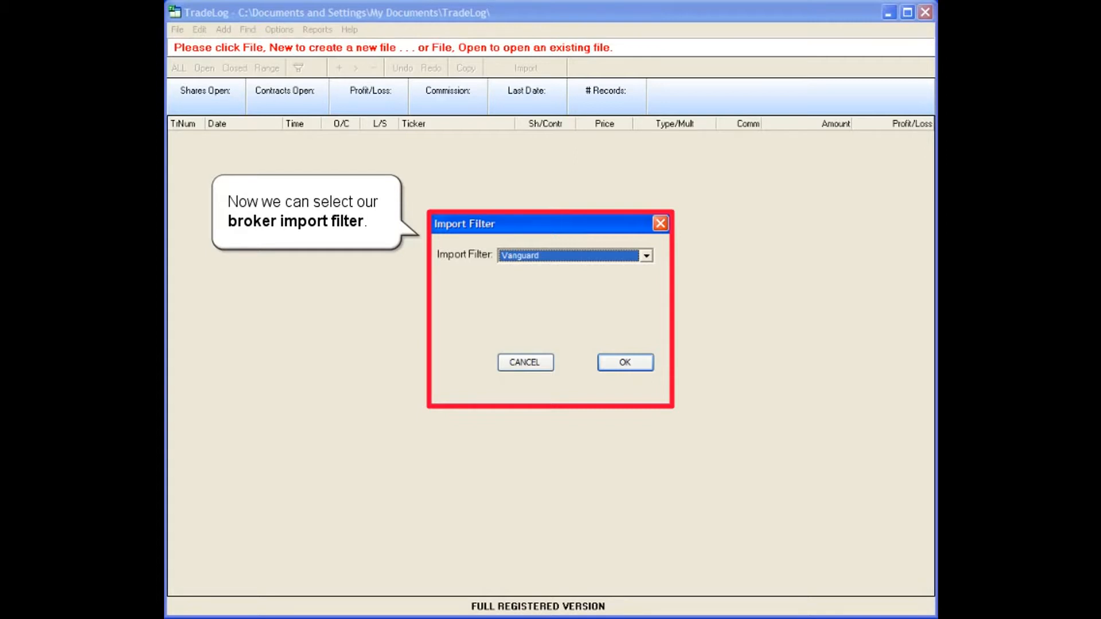
Choose the E*Trade Financial (Etrade) import filter and make BrokerConnect the default import method
{"action": "left_click", "coordinate": [527, 256]}
{"action": "scroll", "coordinate": [525, 312], "scroll_direction": "up", "scroll_amount": 5}
{"action": "left_click", "coordinate": [525, 315]}
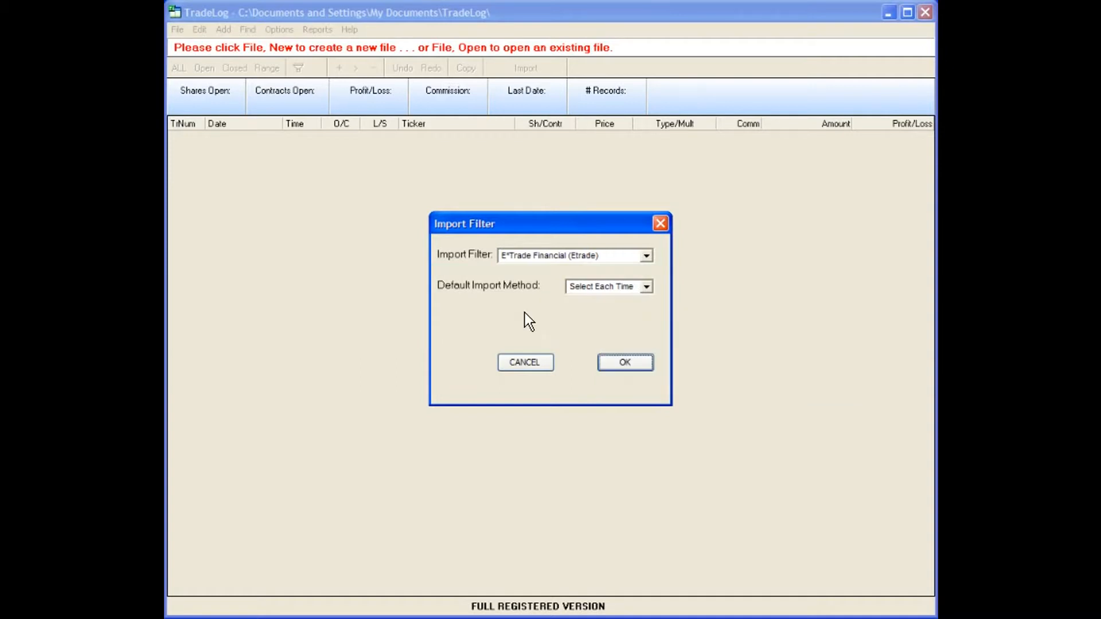
{"action": "left_click", "coordinate": [610, 287]}
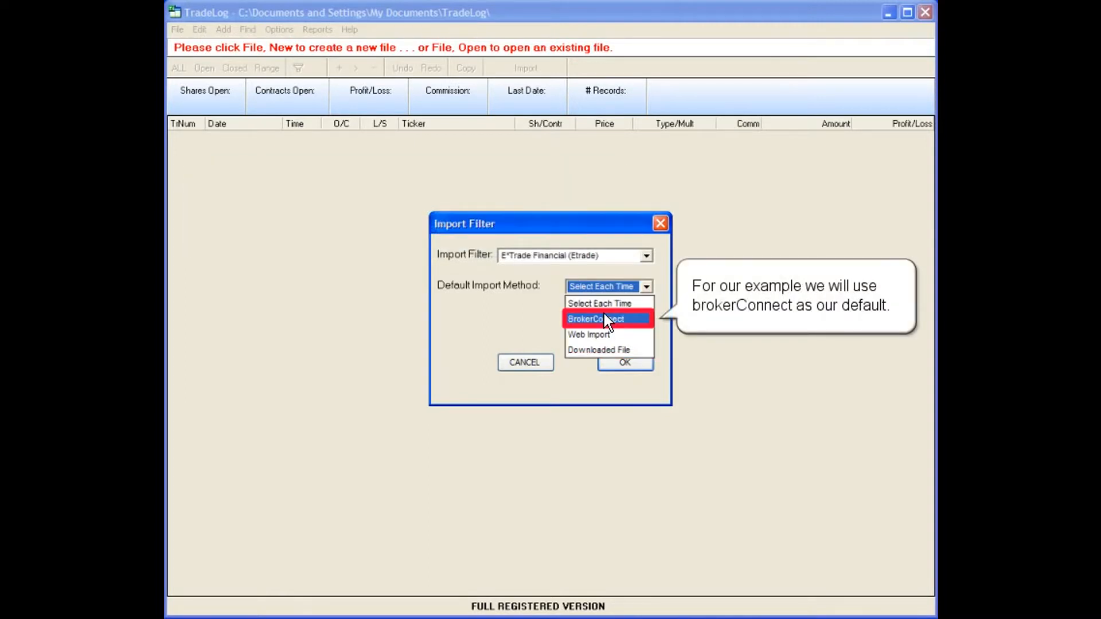
{"action": "left_click", "coordinate": [604, 318]}
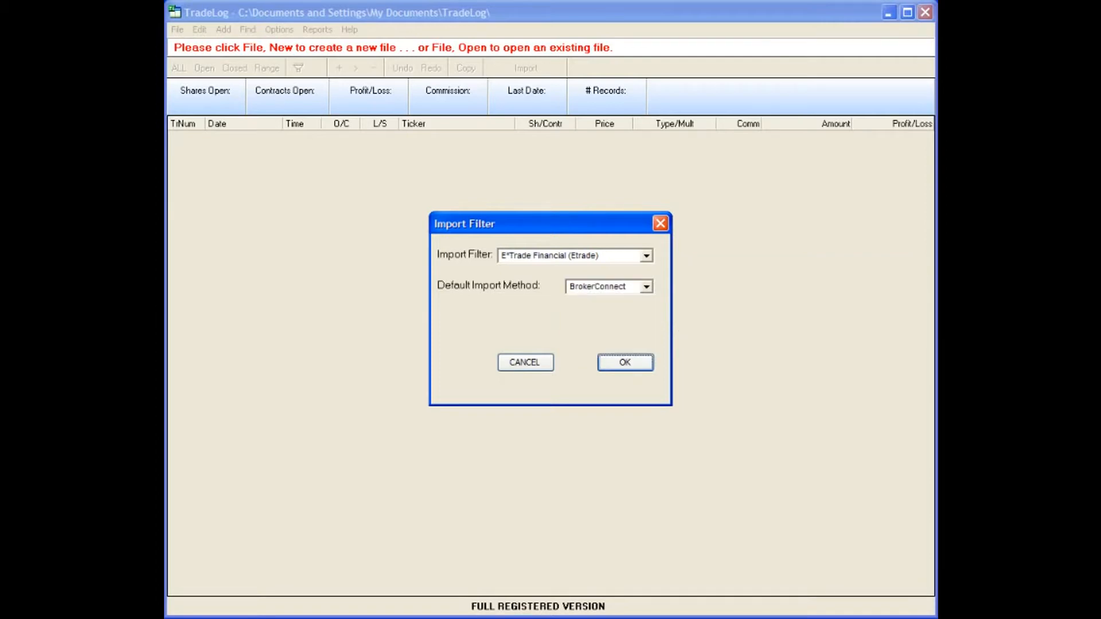
Accept the filter settings and step row 1's Date calendar back to 1998
{"action": "left_click", "coordinate": [617, 362]}
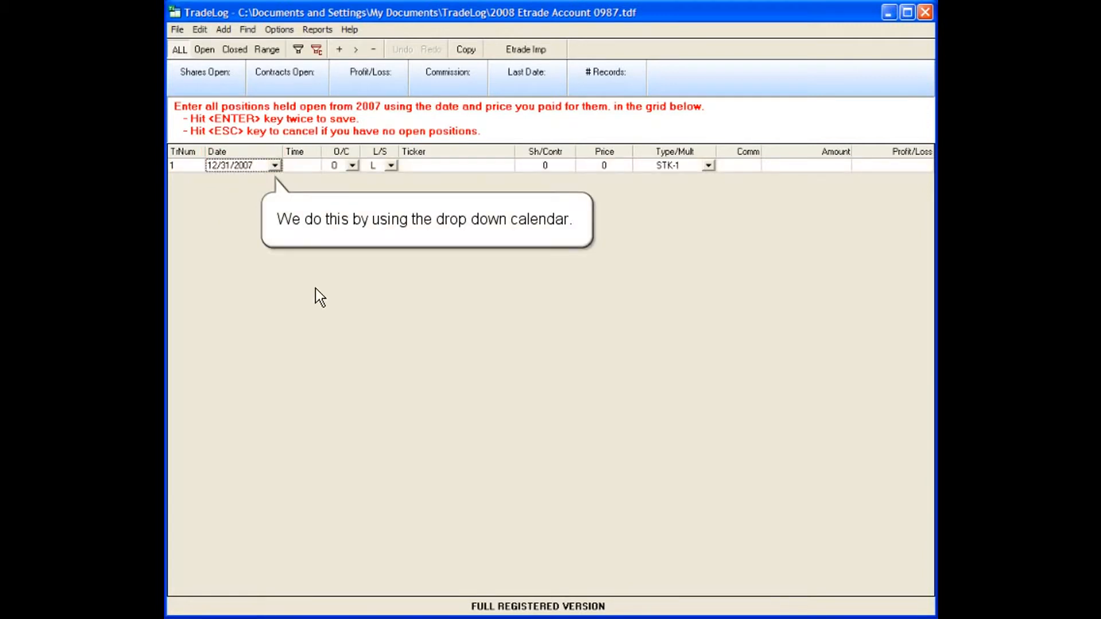
{"action": "left_click", "coordinate": [273, 166]}
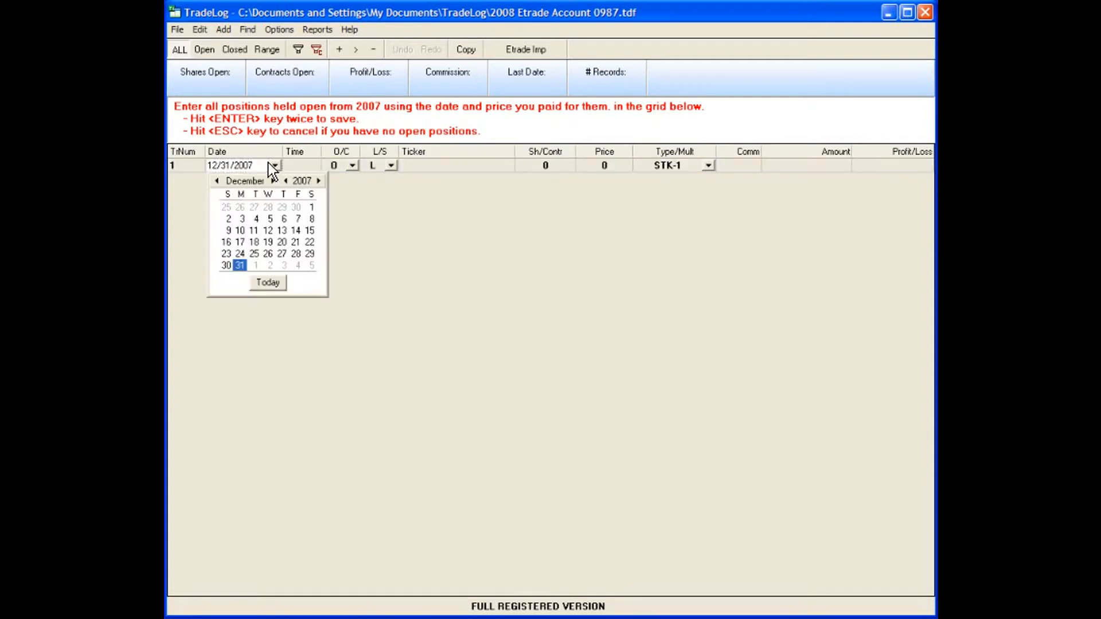
{"action": "left_click", "coordinate": [279, 175]}
{"action": "left_click", "coordinate": [280, 176]}
{"action": "left_click", "coordinate": [280, 175]}
{"action": "left_click", "coordinate": [280, 174]}
{"action": "left_click", "coordinate": [280, 174]}
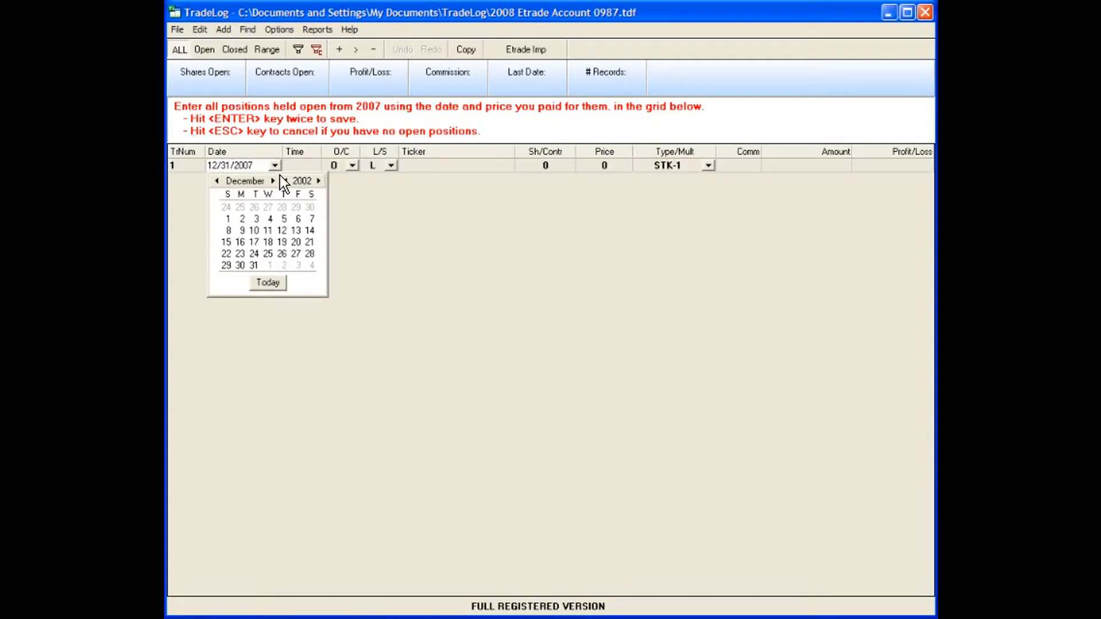
{"action": "left_click", "coordinate": [280, 175]}
{"action": "left_click", "coordinate": [280, 174]}
{"action": "left_click", "coordinate": [280, 174]}
{"action": "left_click", "coordinate": [280, 174]}
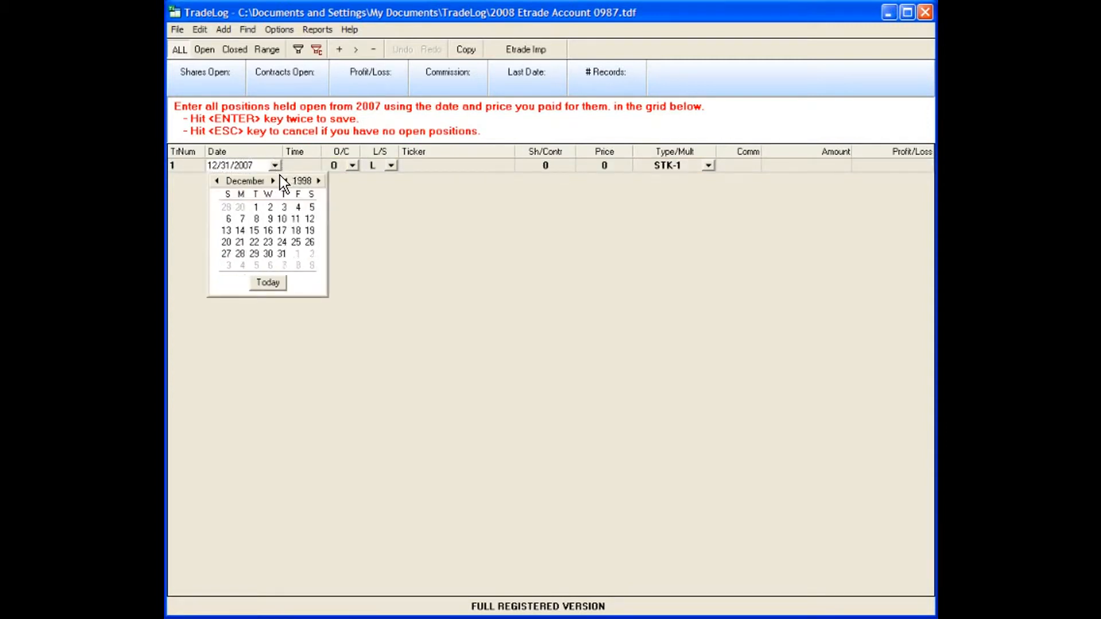
Set row 1's open-position date to September 15, 1998
{"action": "left_click", "coordinate": [213, 179]}
{"action": "left_click", "coordinate": [214, 179]}
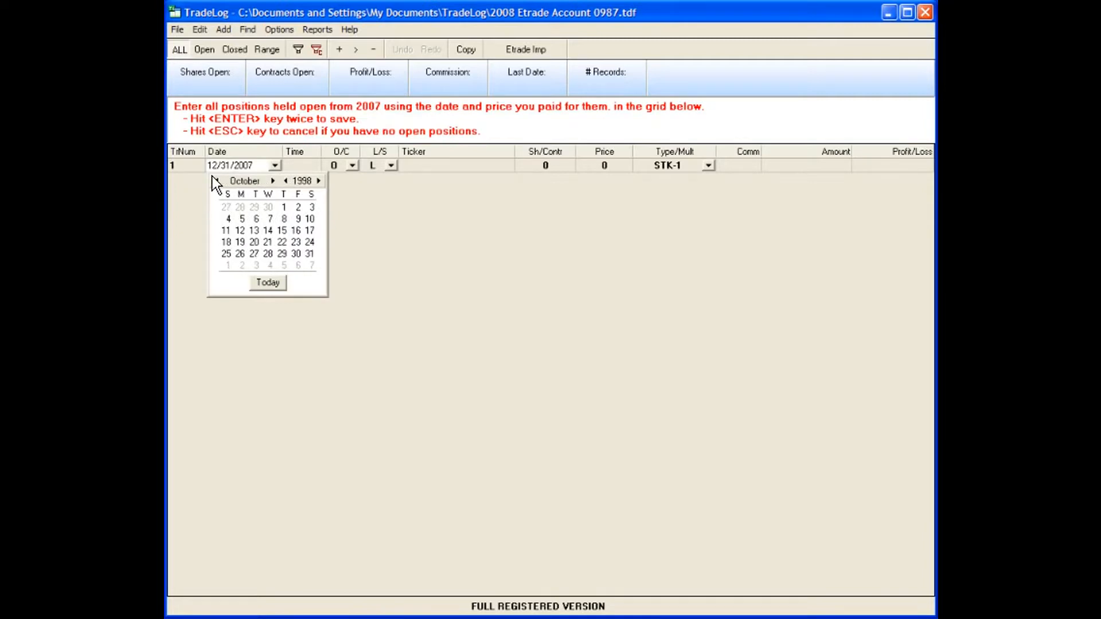
{"action": "left_click", "coordinate": [213, 180]}
{"action": "left_click", "coordinate": [255, 230]}
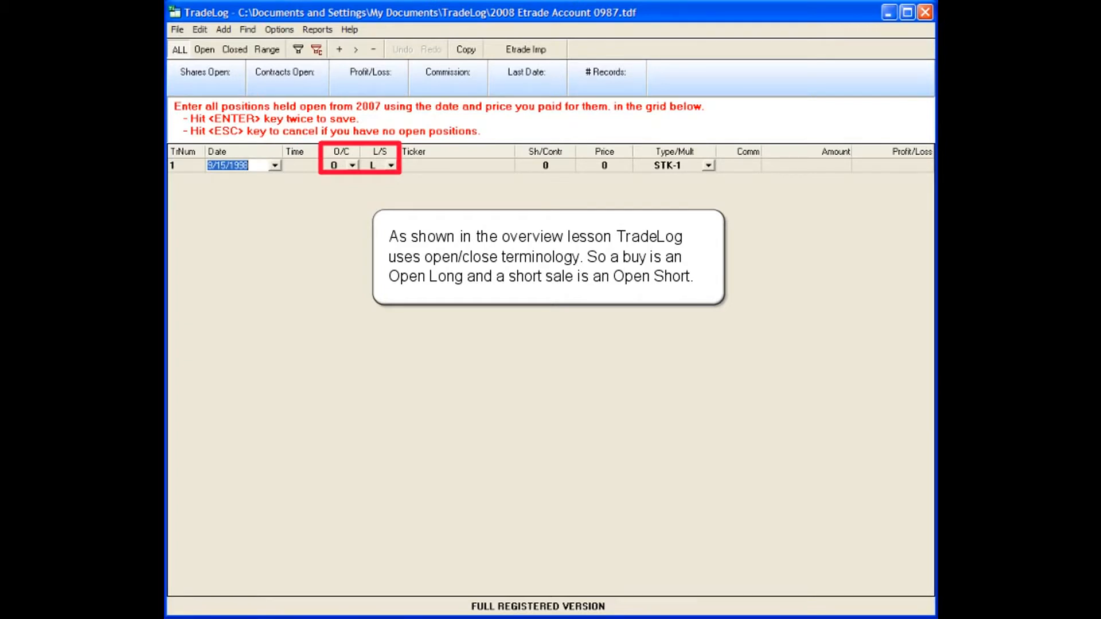
Enter row 1 as a short (S) INTC position of 600 shares
{"action": "left_click", "coordinate": [384, 163]}
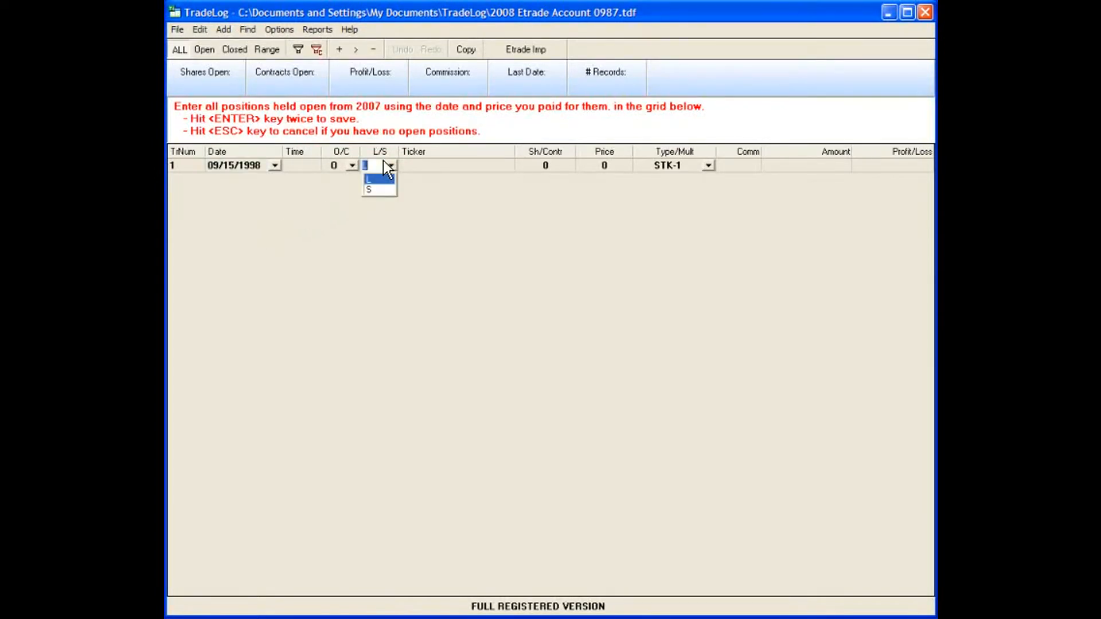
{"action": "left_click", "coordinate": [372, 190]}
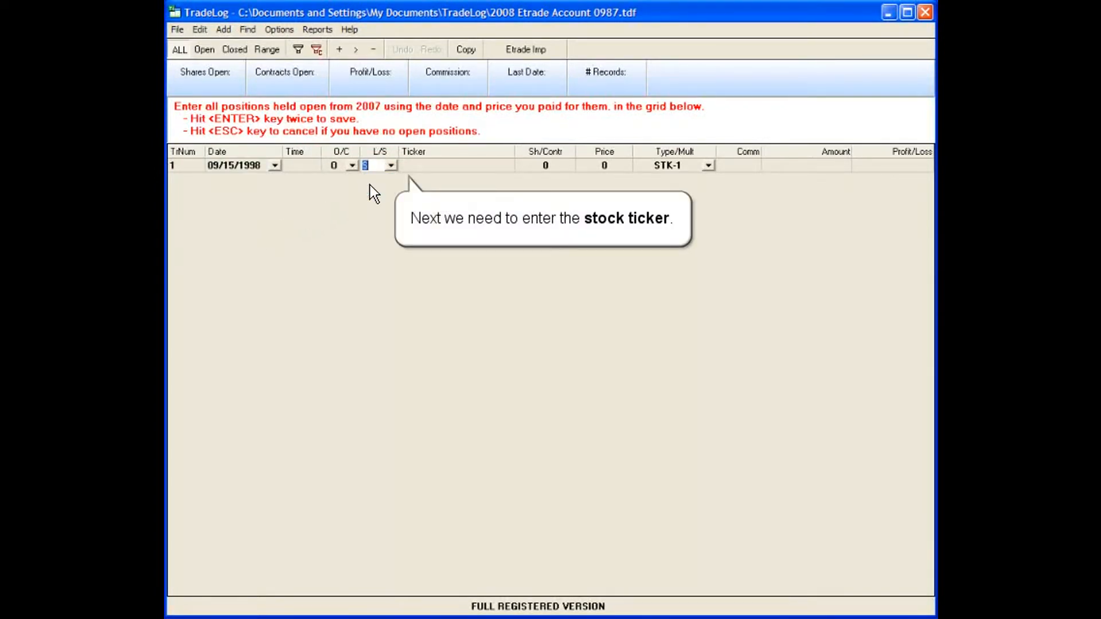
{"action": "left_click", "coordinate": [405, 165]}
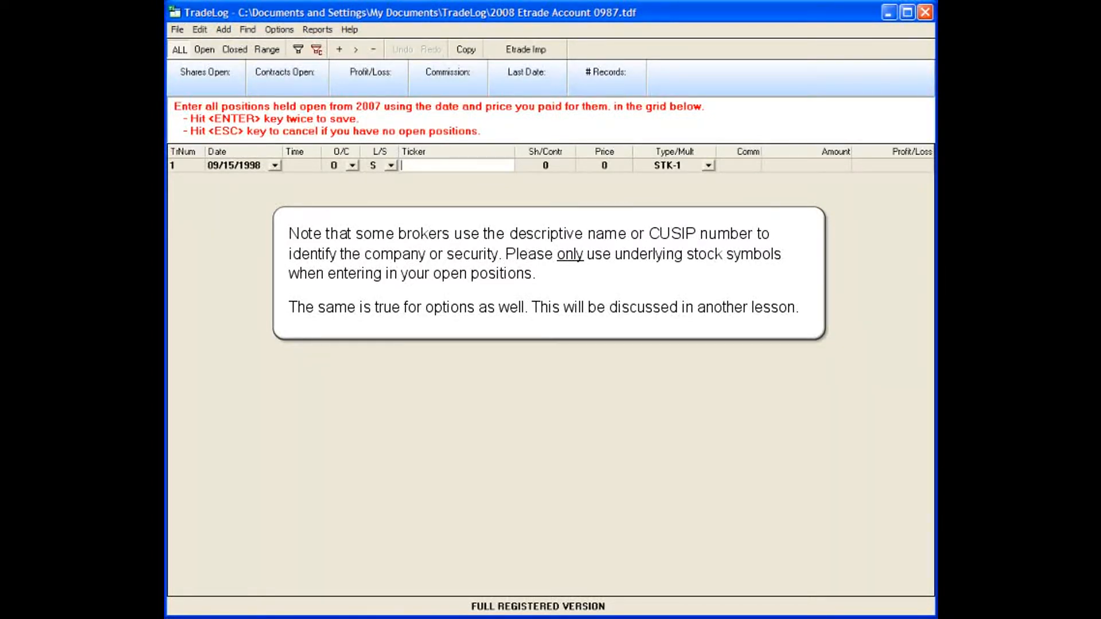
{"action": "type", "text": "INTC"}
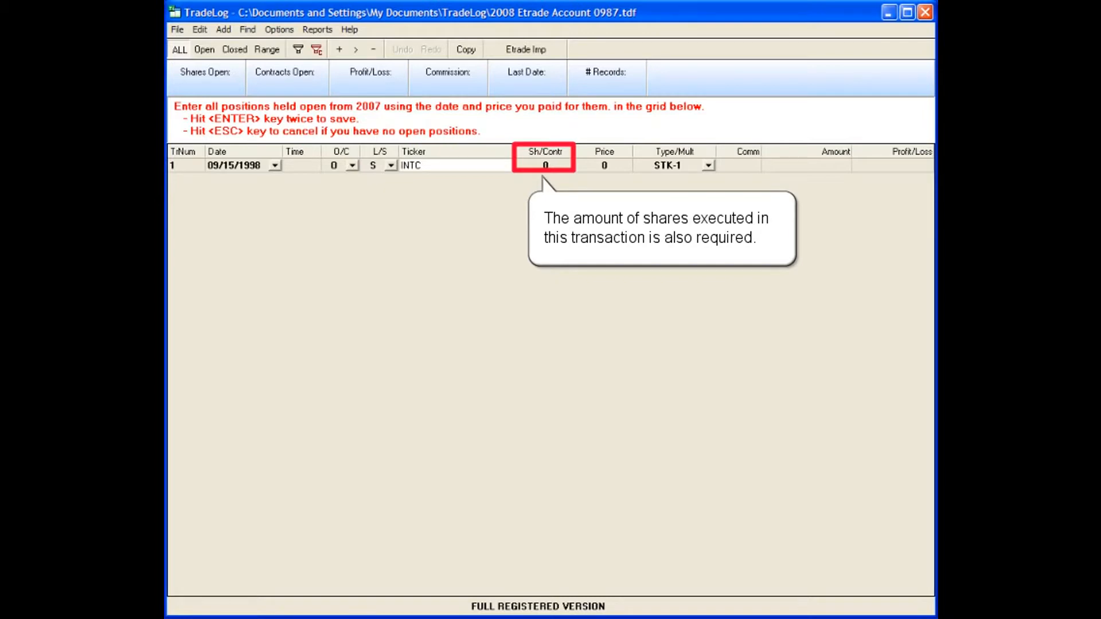
{"action": "left_click", "coordinate": [544, 165]}
{"action": "type", "text": "600"}
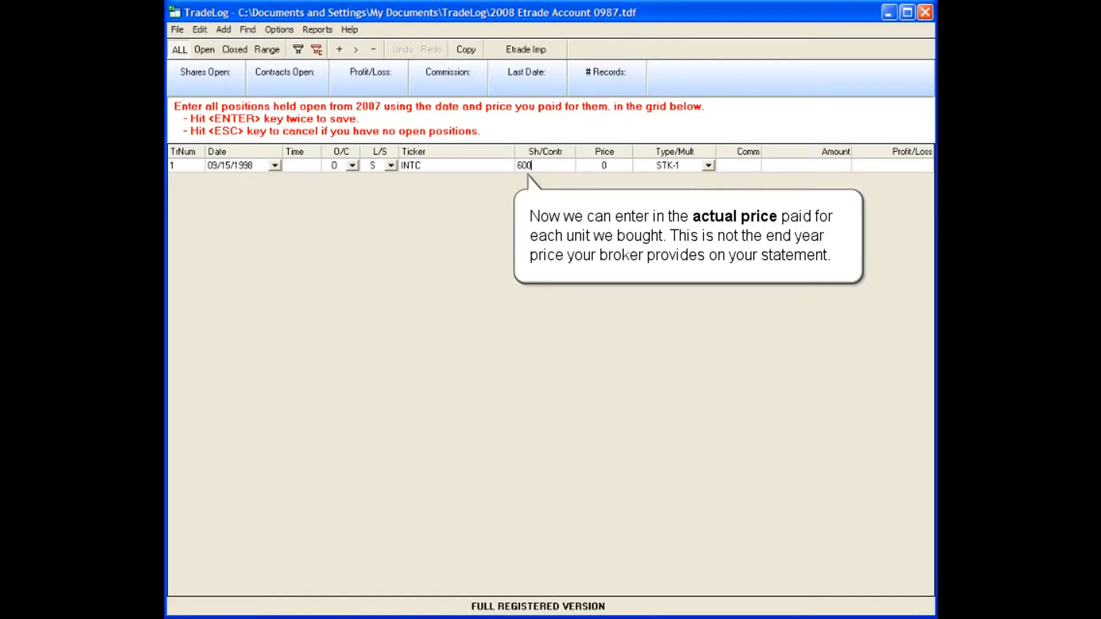
Give the INTC row price 20.01, type STK-1 and commission 10.95, yielding amount 11,995.05
{"action": "key", "text": "Tab"}
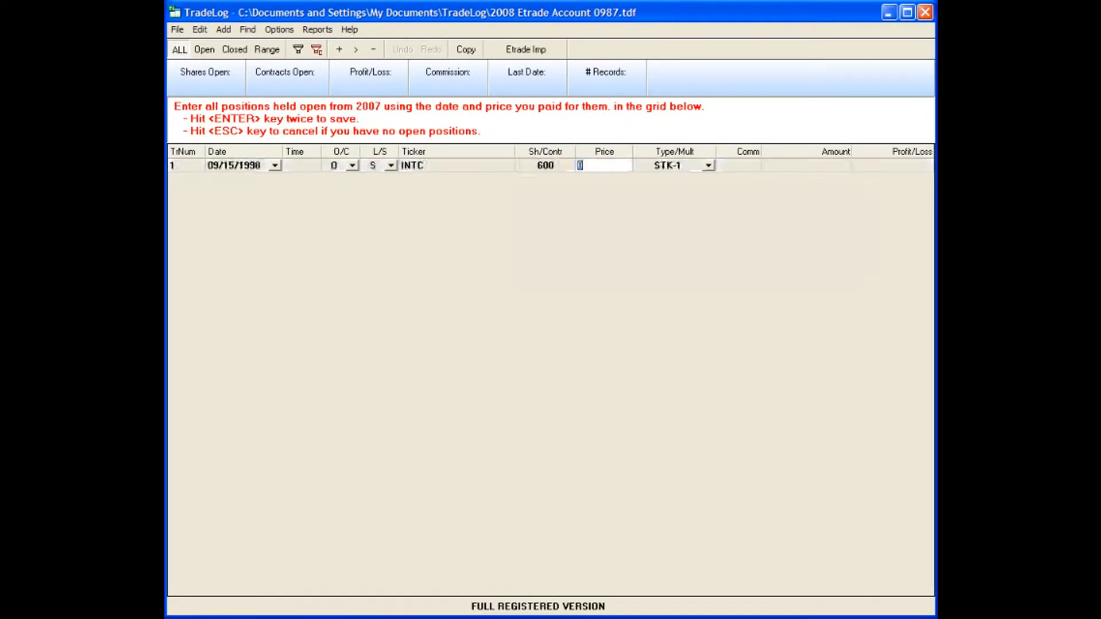
{"action": "type", "text": "20.01"}
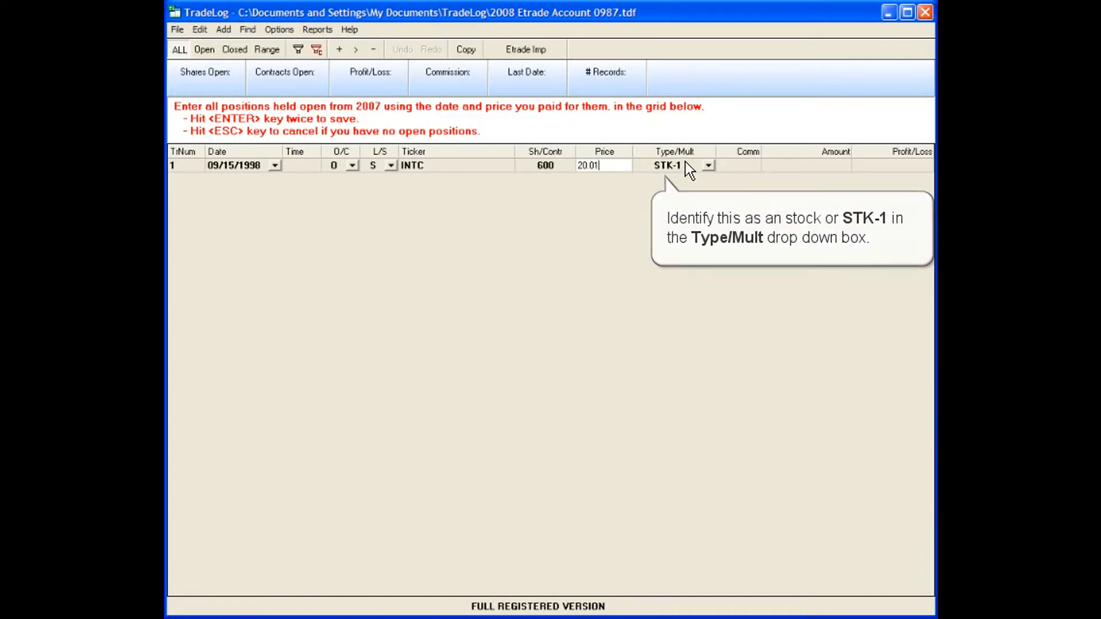
{"action": "key", "text": "Tab"}
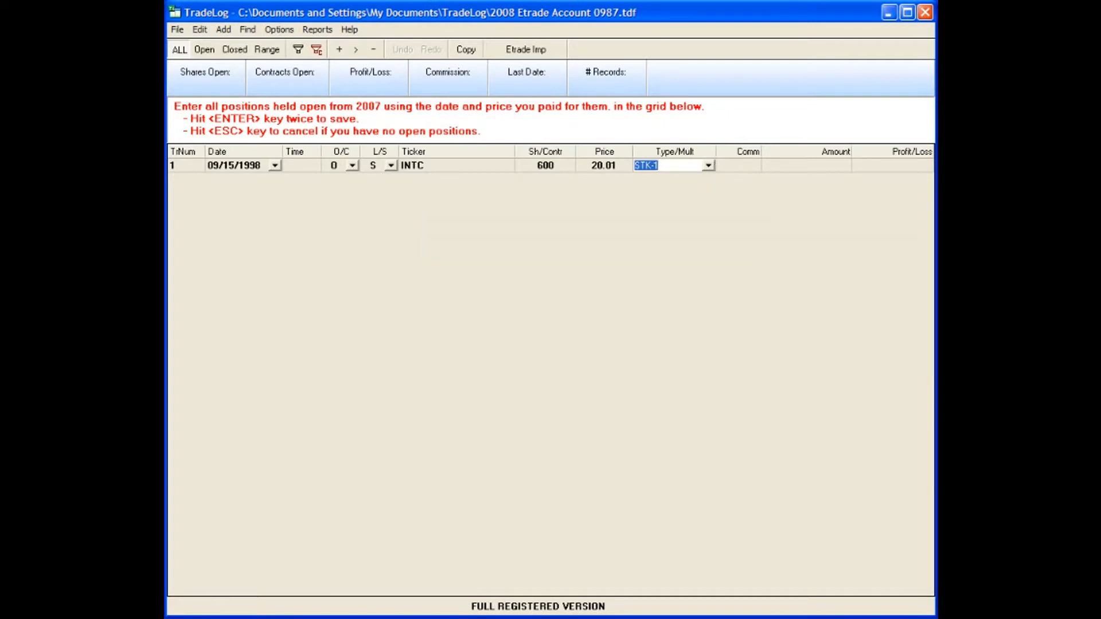
{"action": "key", "text": "Tab"}
{"action": "type", "text": "10.95"}
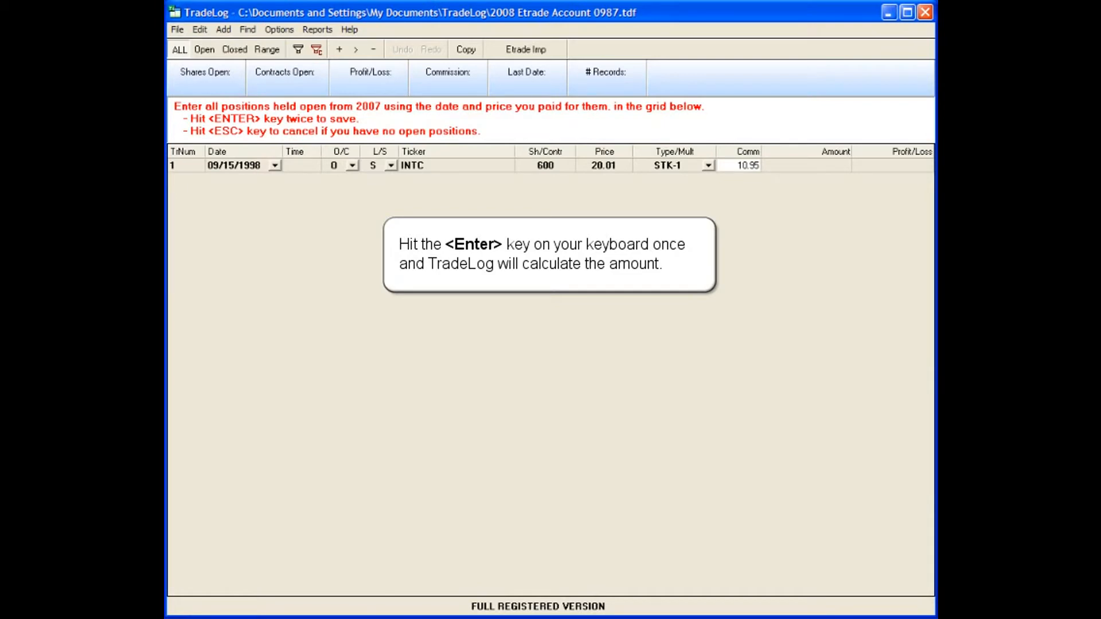
{"action": "key", "text": "Return"}
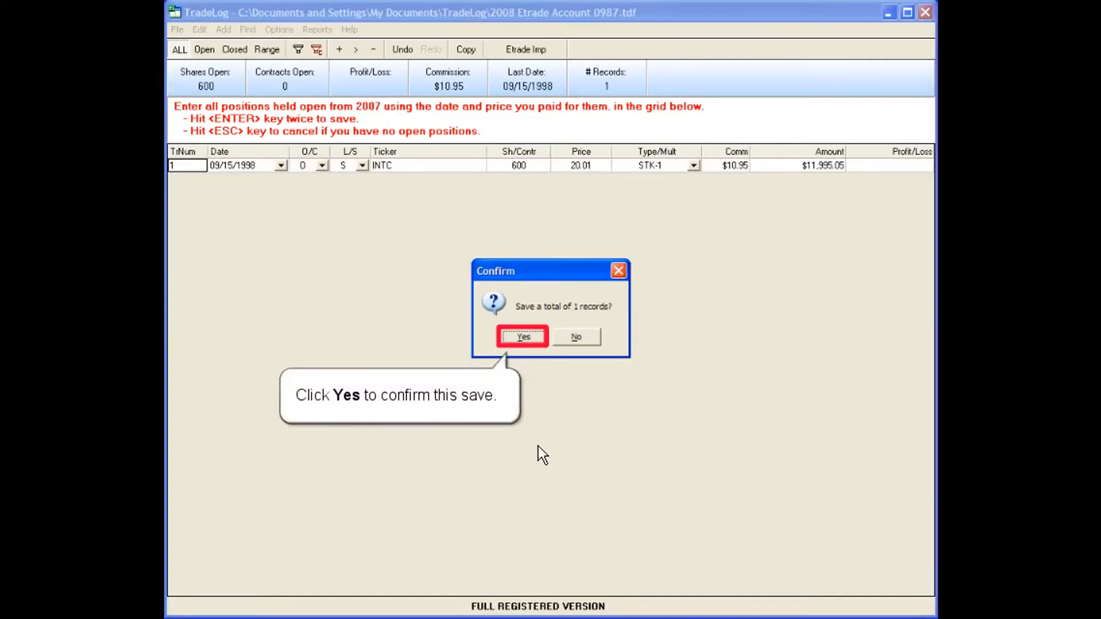
Save the INTC position as record 1 and begin a second open-position row
{"action": "left_click", "coordinate": [523, 335]}
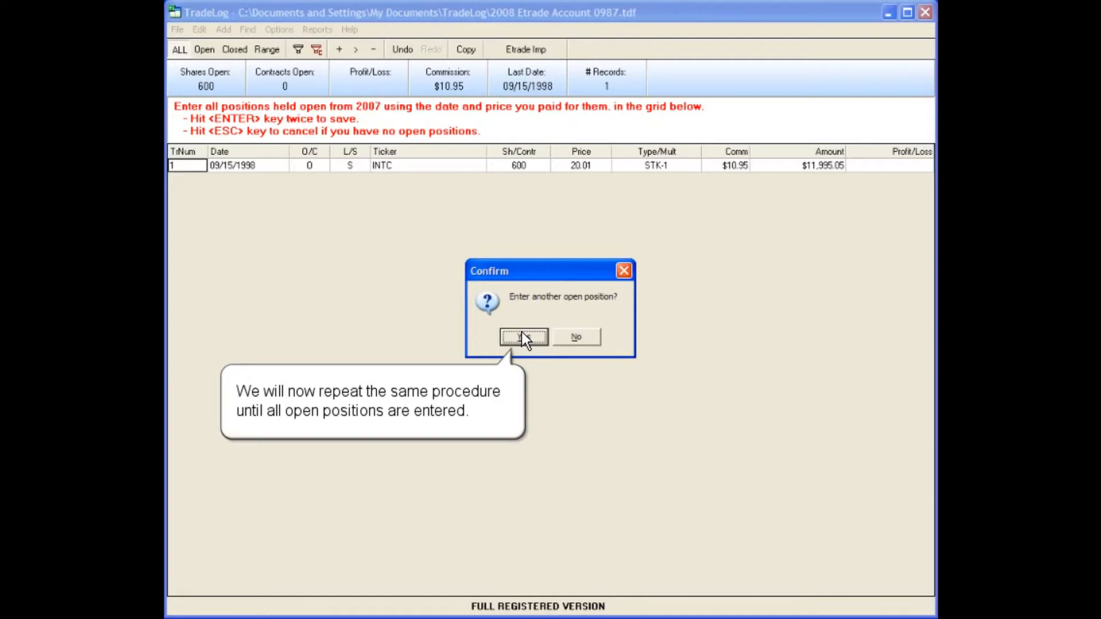
{"action": "left_click", "coordinate": [522, 335]}
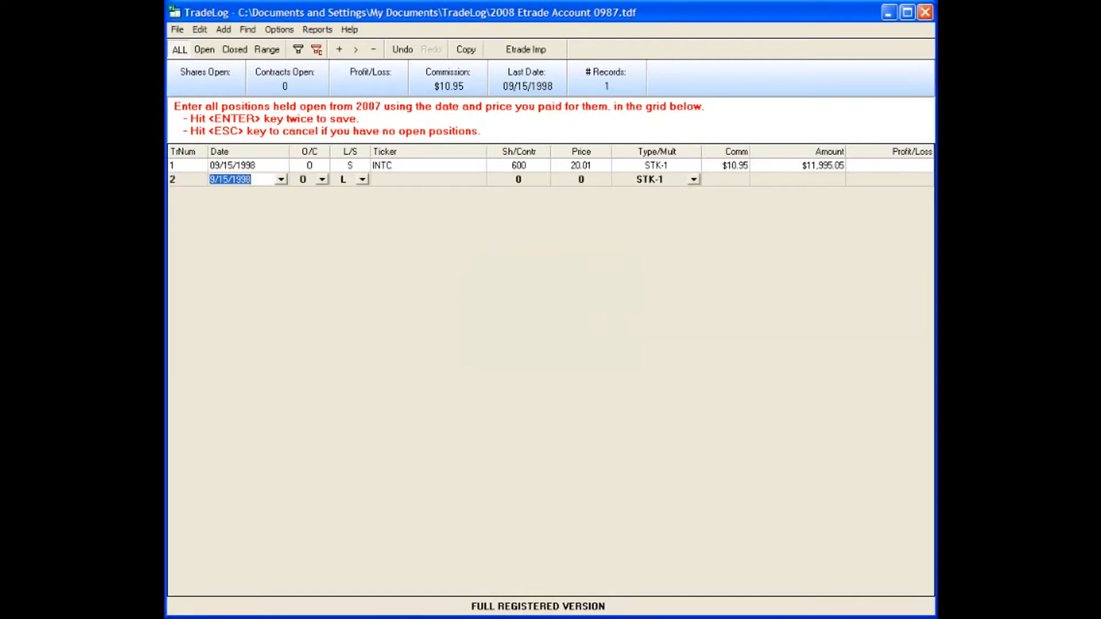
Fill row 2 with 9/21/2007, ATTC, 1400 shares at .84, STK-1, 12.99 commission
{"action": "type", "text": "9/21/2007"}
{"action": "key", "text": "Tab"}
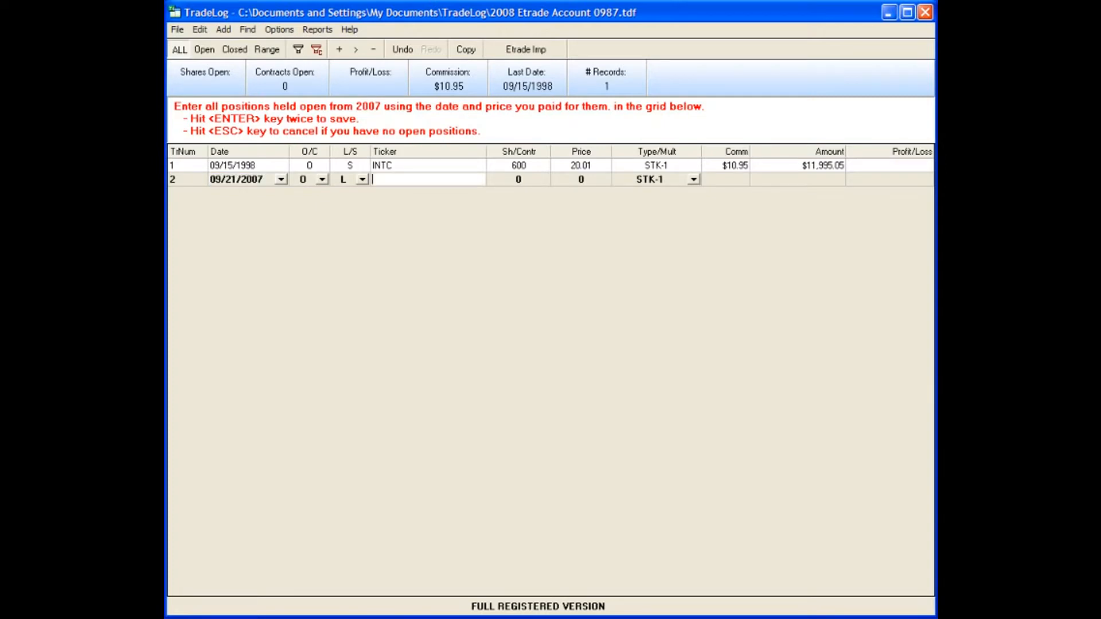
{"action": "type", "text": "ATTC"}
{"action": "key", "text": "Tab"}
{"action": "type", "text": "1400"}
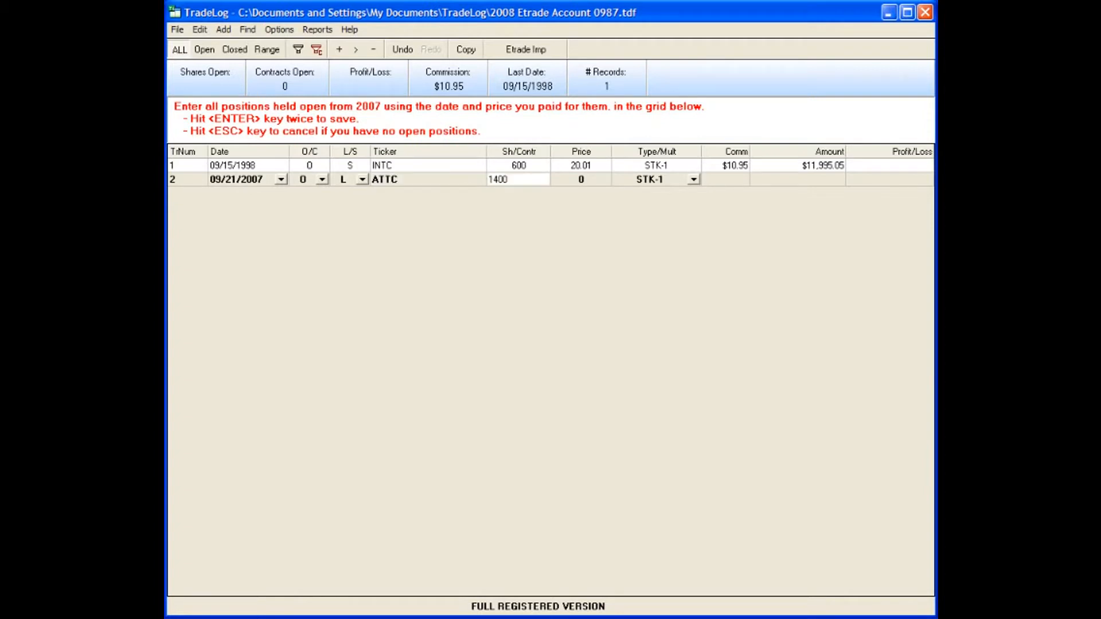
{"action": "key", "text": "Tab"}
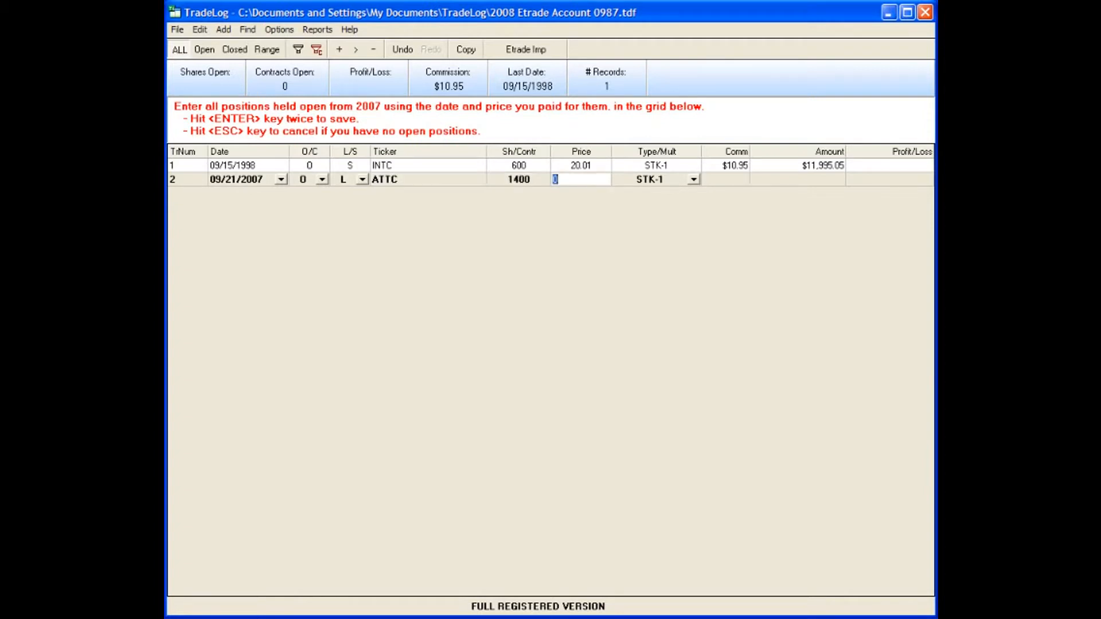
{"action": "type", "text": ".84"}
{"action": "key", "text": "Tab"}
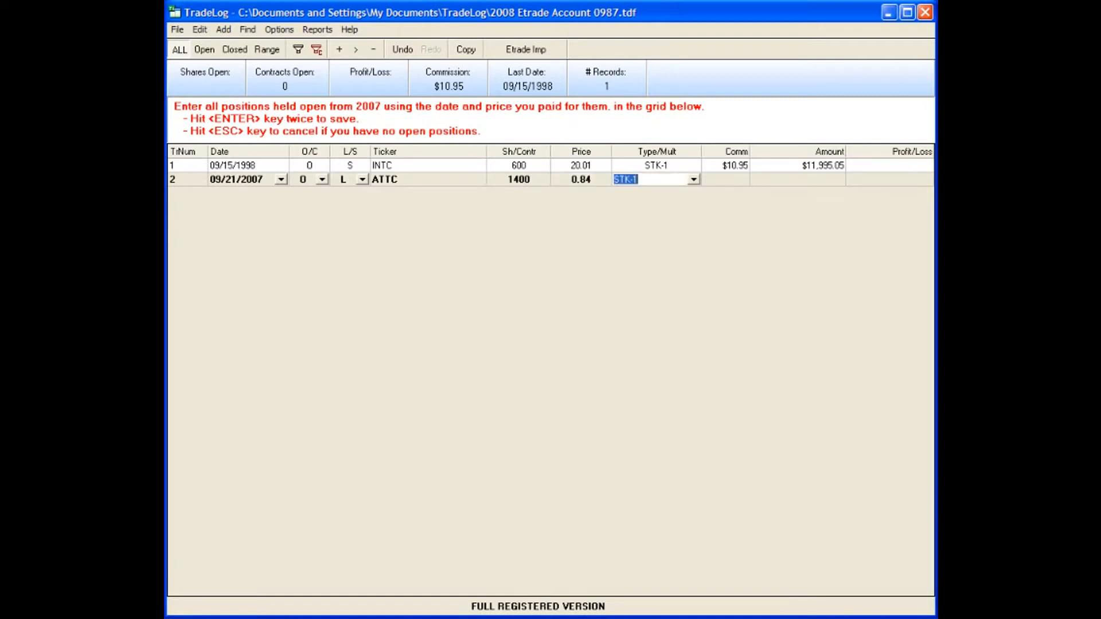
{"action": "key", "text": "Tab"}
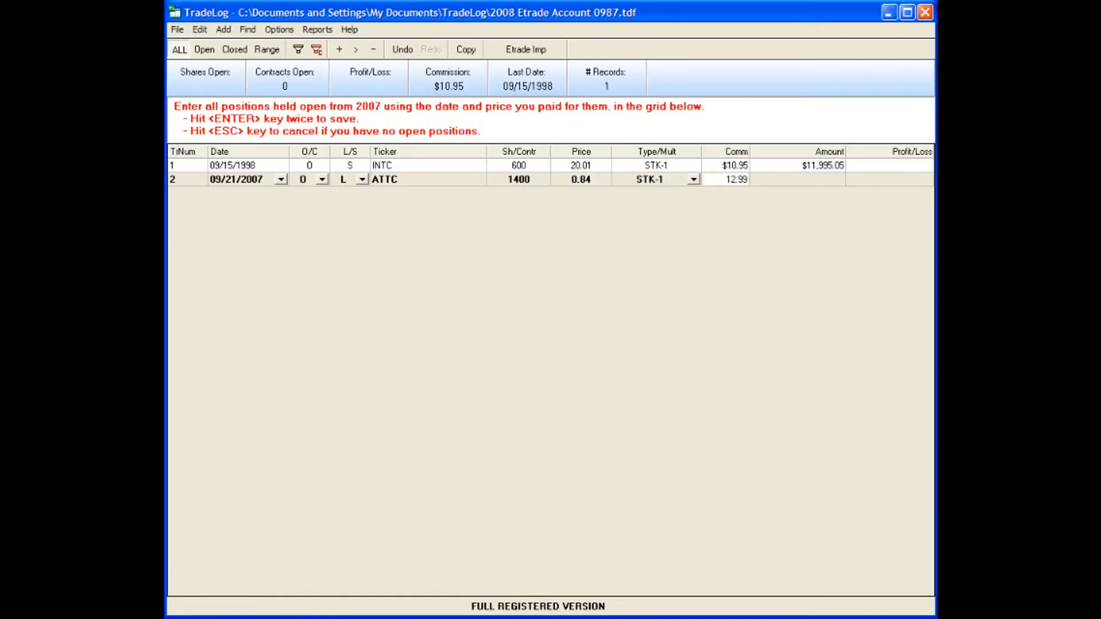
{"action": "key", "text": "Tab"}
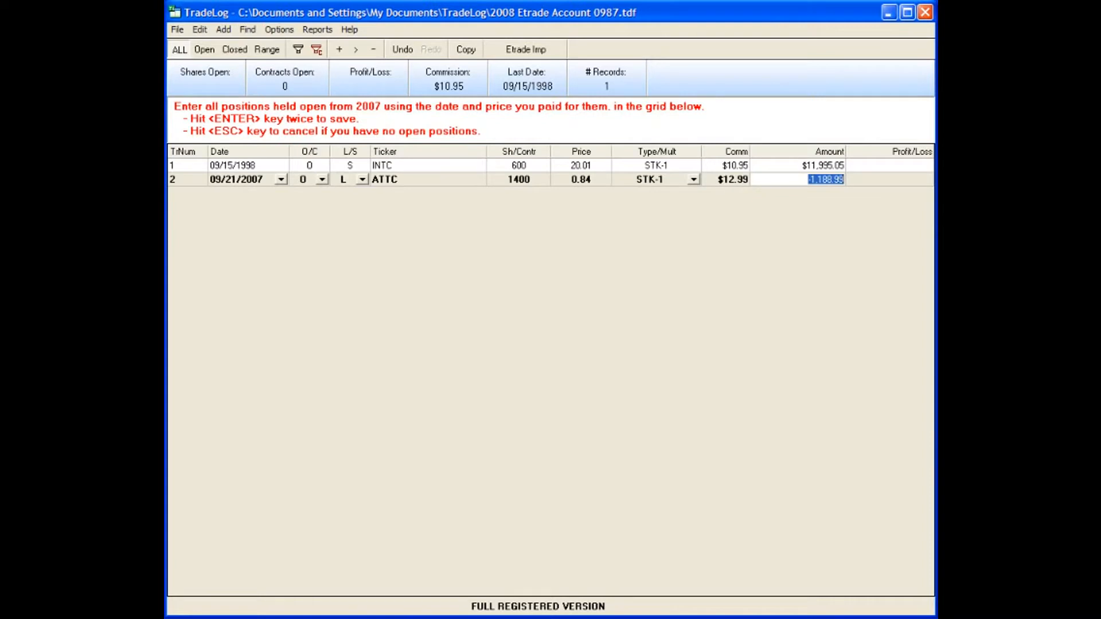
{"action": "key", "text": "Return"}
{"action": "key", "text": "Return"}
Save both open positions, decline further entries, and dismiss the ready-to-import message
{"action": "left_click", "coordinate": [524, 337]}
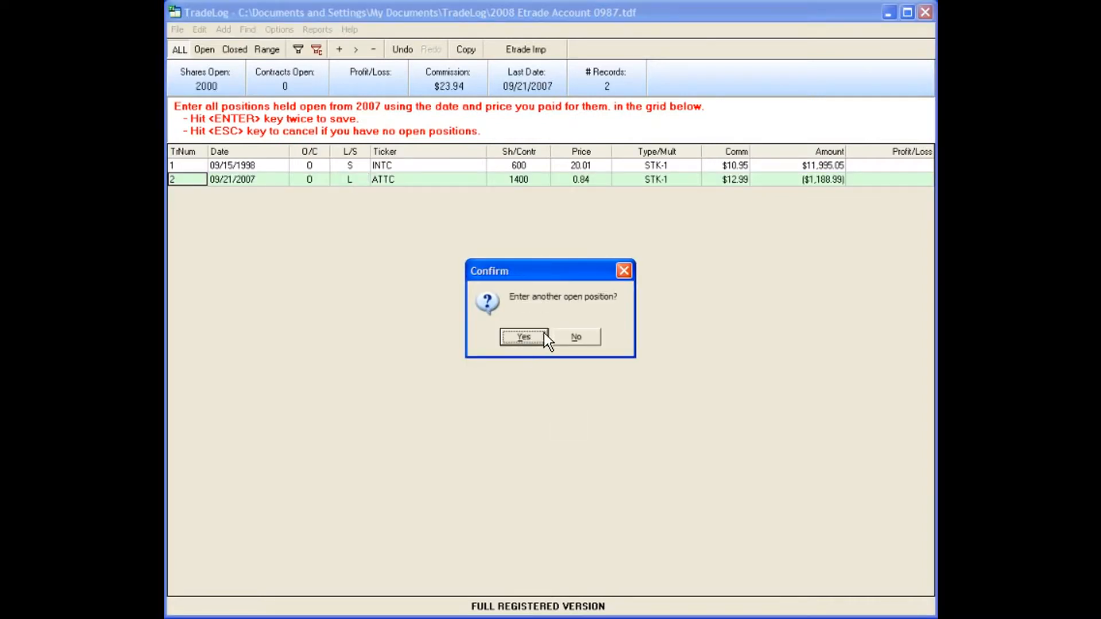
{"action": "left_click", "coordinate": [576, 337]}
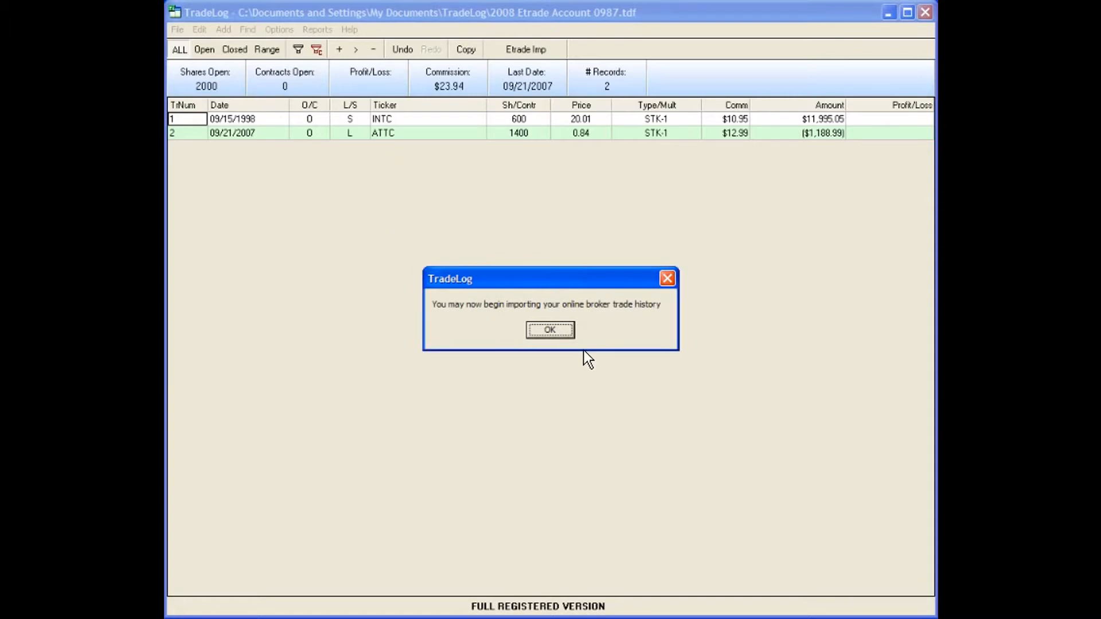
{"action": "left_click", "coordinate": [550, 329]}
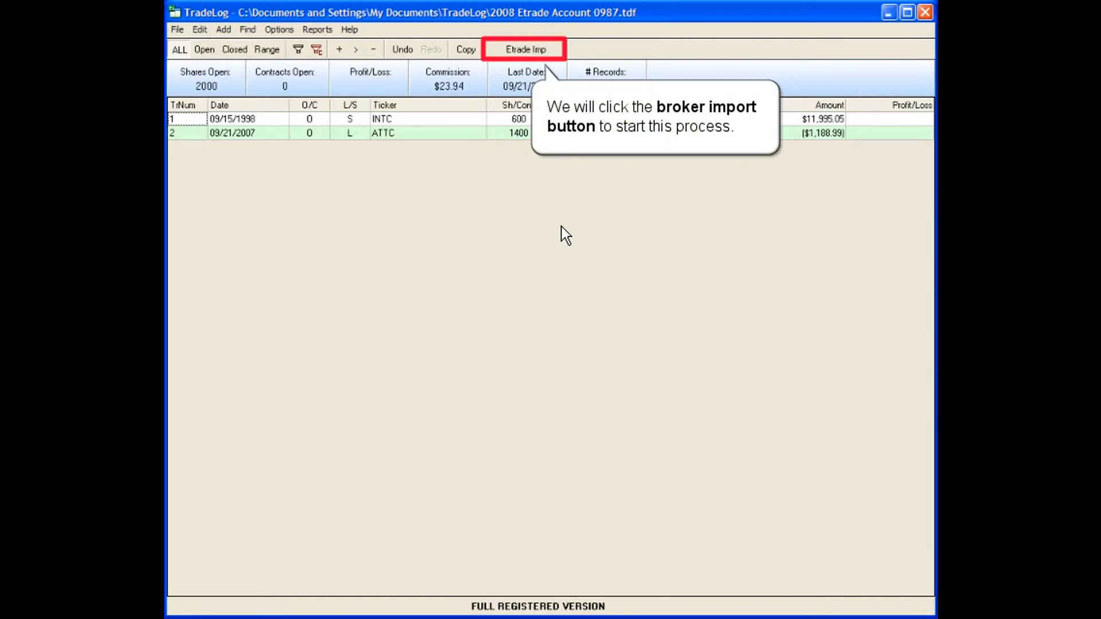
Start the Etrade import and enter the user name, password and account number
{"action": "left_click", "coordinate": [514, 48]}
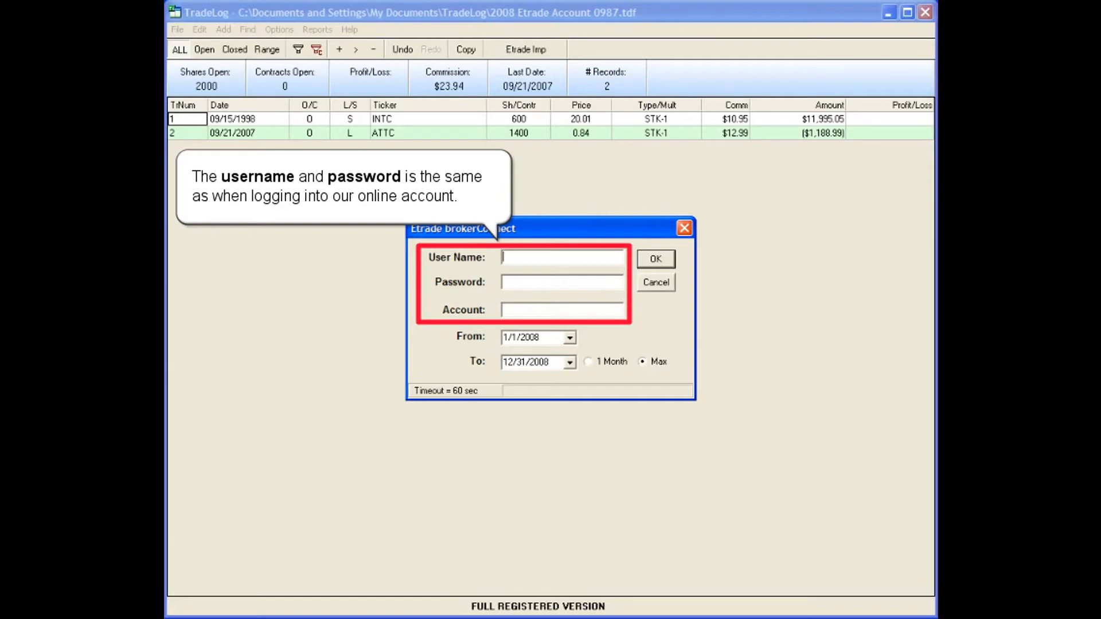
{"action": "type", "text": "TradeLoguser"}
{"action": "key", "text": "Tab"}
{"action": "type", "text": "*******"}
{"action": "key", "text": "Tab"}
{"action": "type", "text": "1234567"}
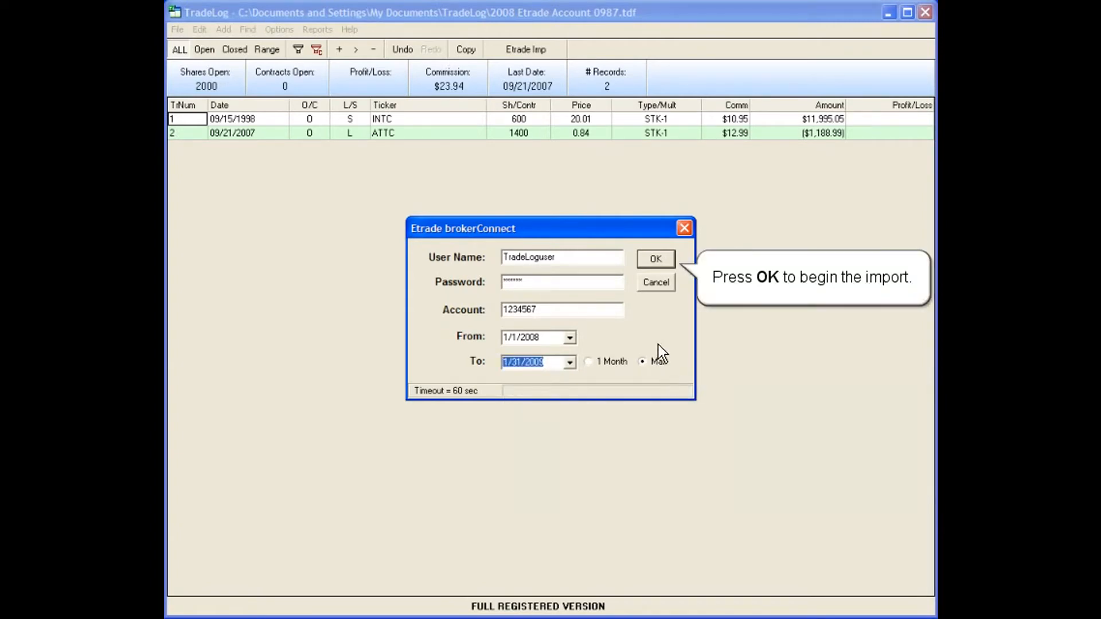
Download the 2214 E*Trade trades and save all 2216 records
{"action": "left_click", "coordinate": [650, 254]}
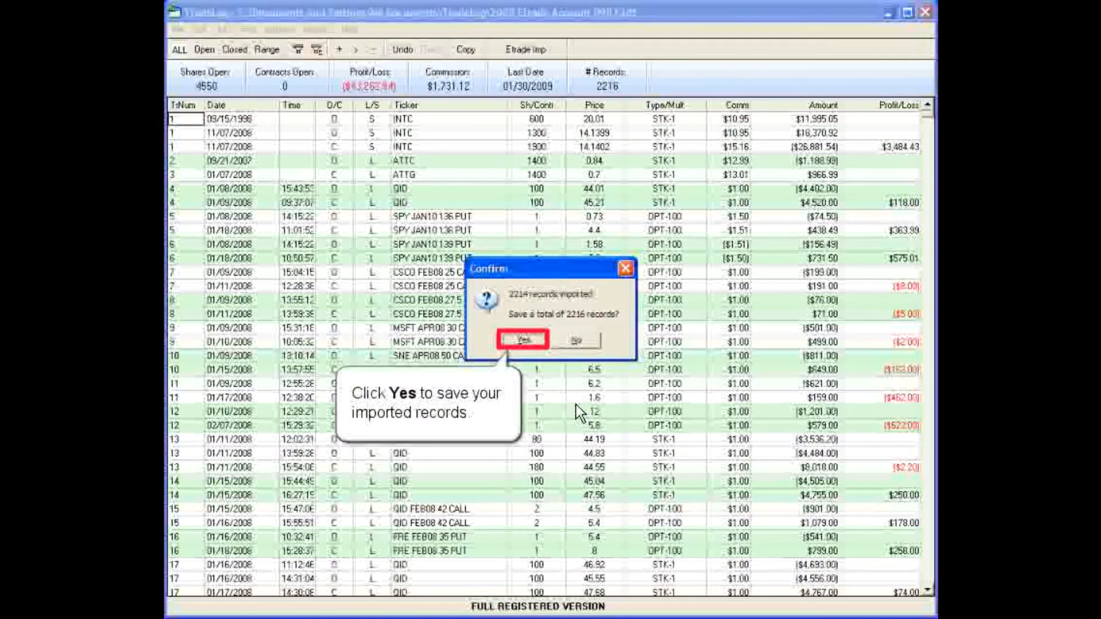
{"action": "left_click", "coordinate": [512, 338]}
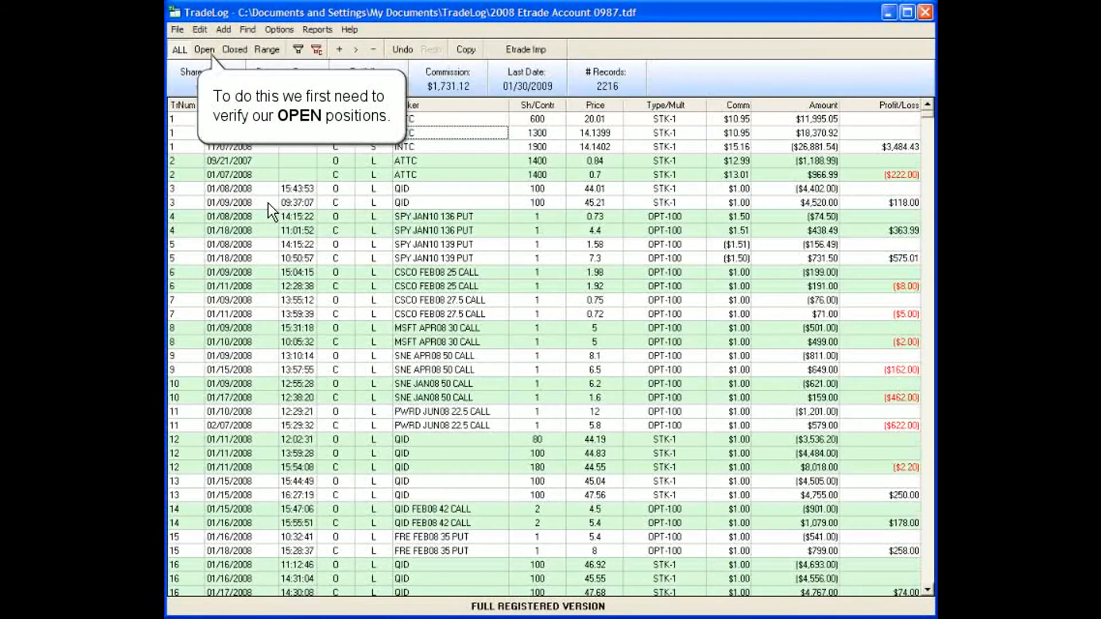
Filter the grid to year-end 2008 open positions, leaving 35 records and 5600 shares
{"action": "left_click", "coordinate": [205, 49]}
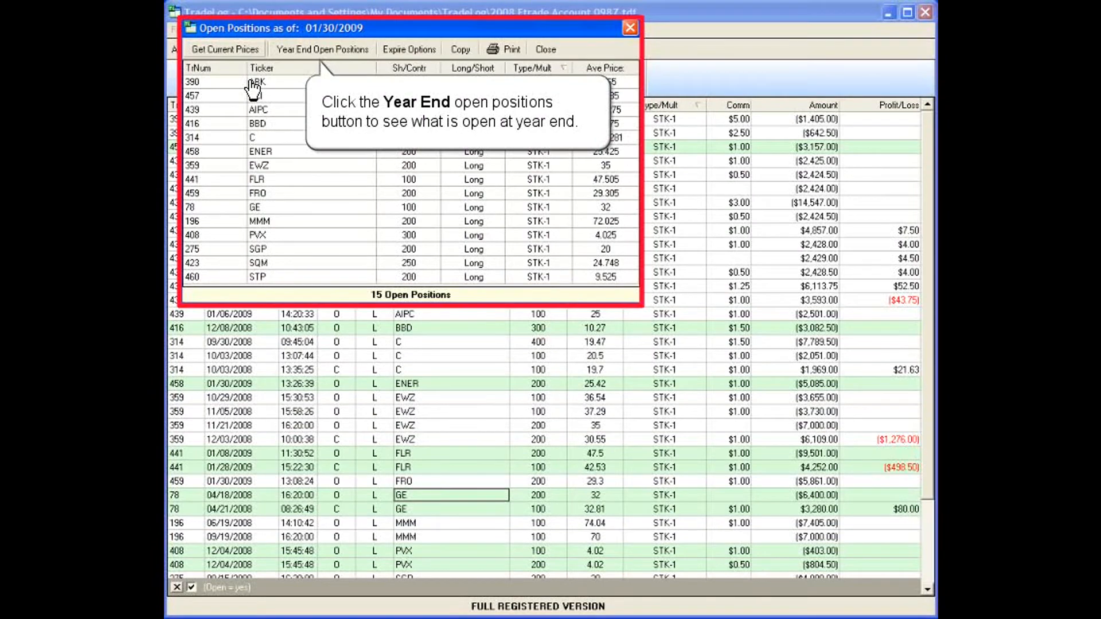
{"action": "left_click", "coordinate": [311, 49]}
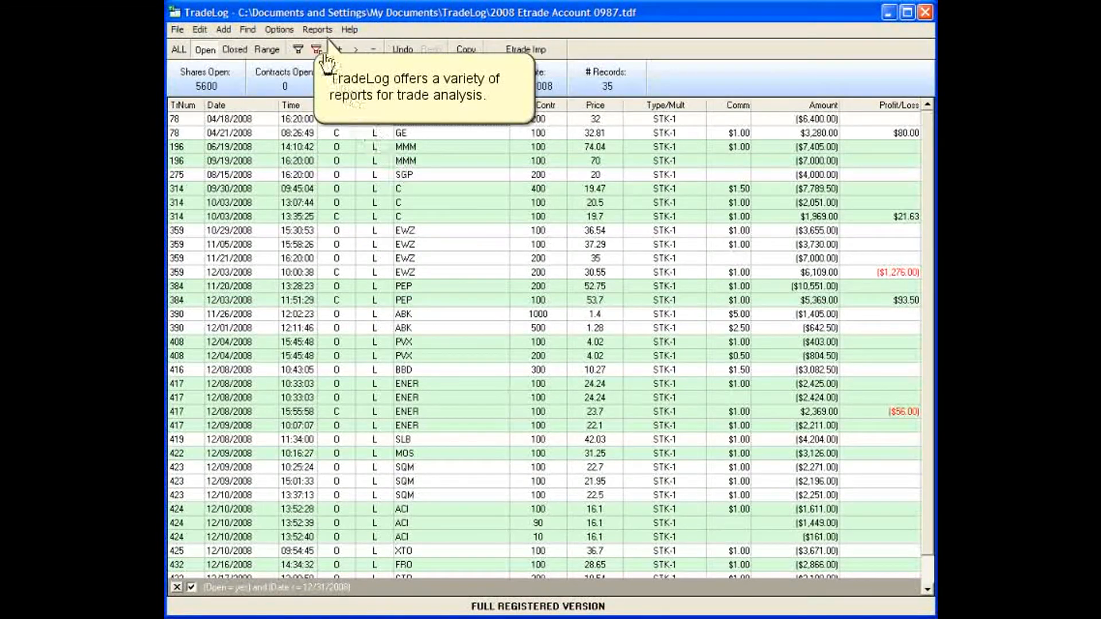
Remove the Open filter so the grid lists all 2216 trades
{"action": "left_click", "coordinate": [314, 29]}
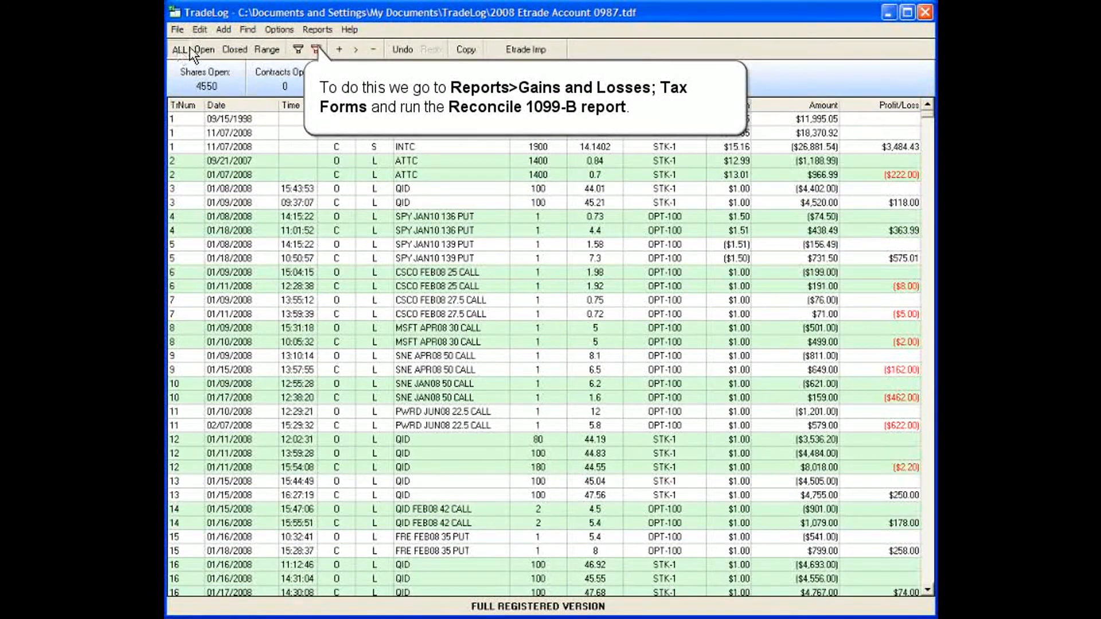
Run the 1099-B reconciliation with 11077566.00 as the 1099 gross proceeds (Box 2)
{"action": "left_click", "coordinate": [316, 30]}
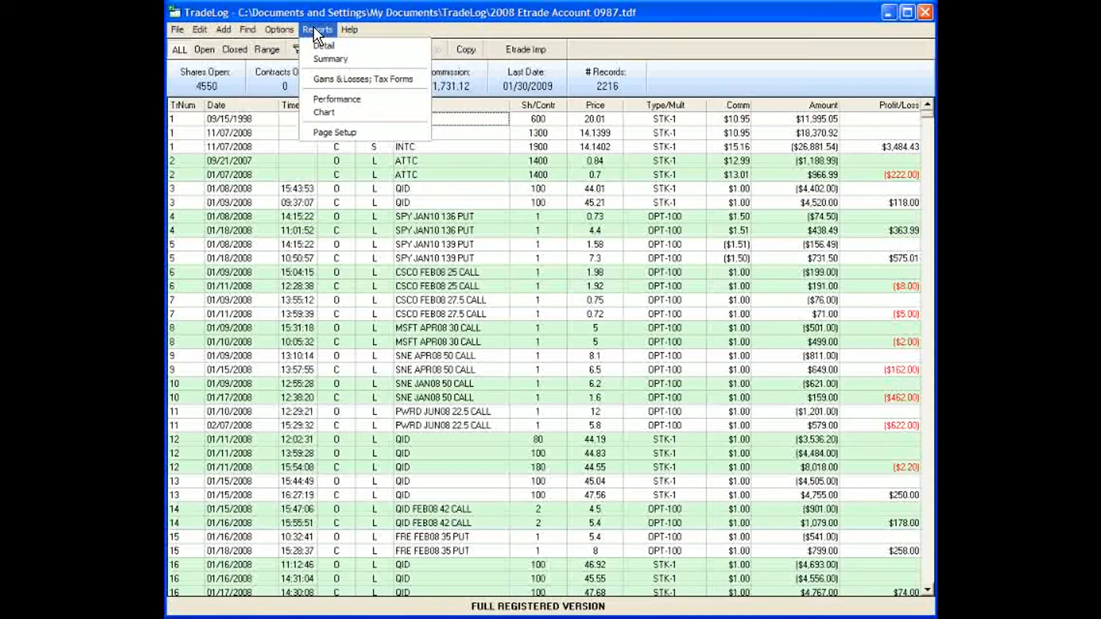
{"action": "left_click", "coordinate": [312, 77]}
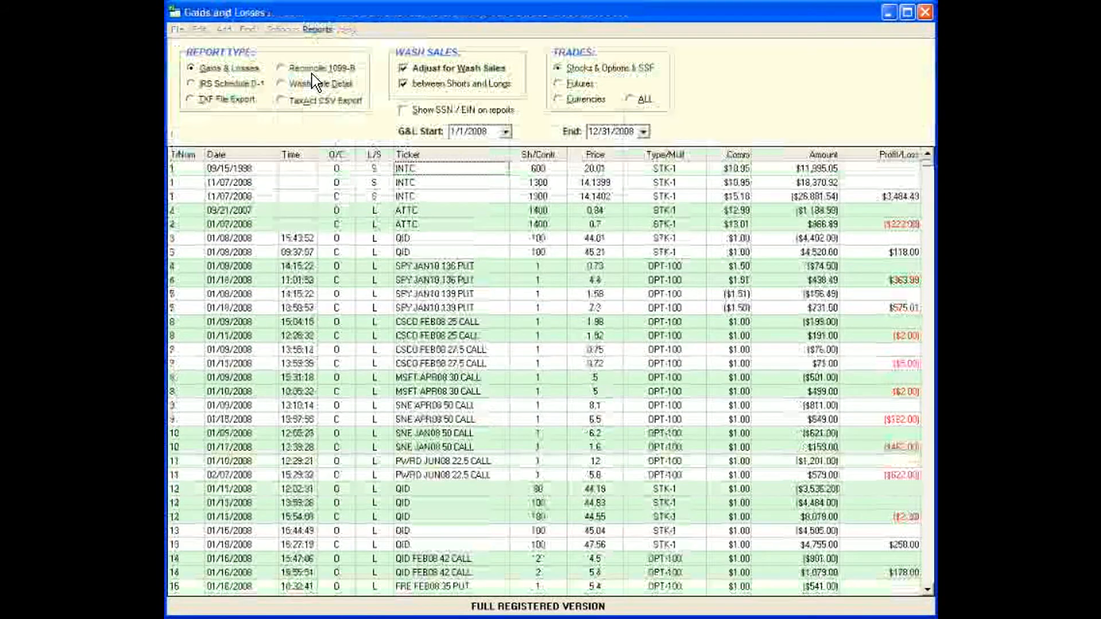
{"action": "left_click", "coordinate": [312, 72]}
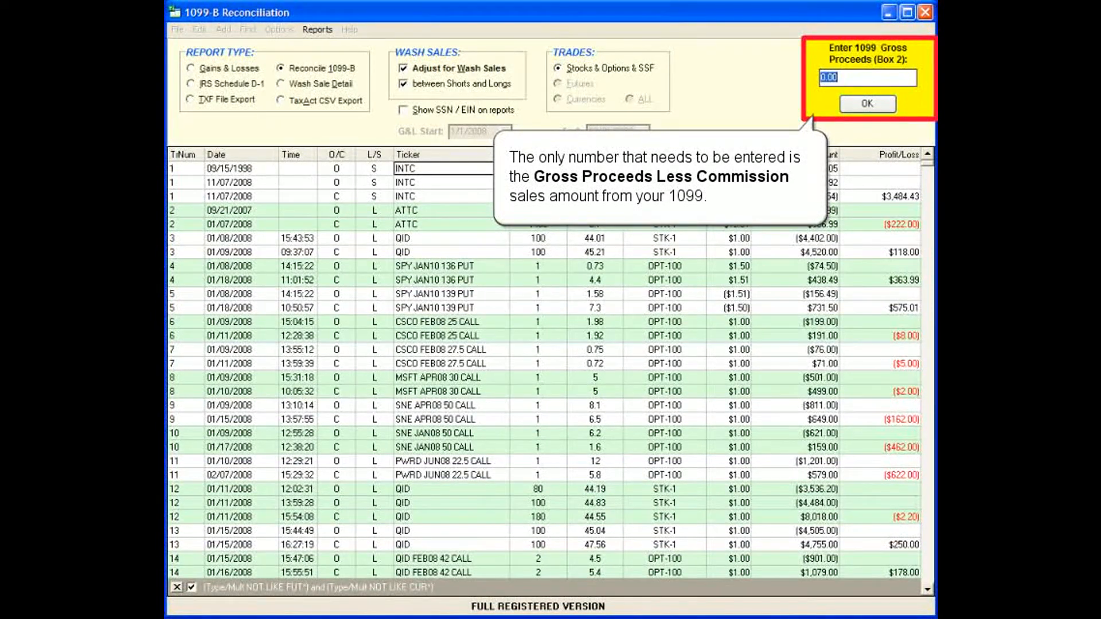
{"action": "type", "text": "11077566"}
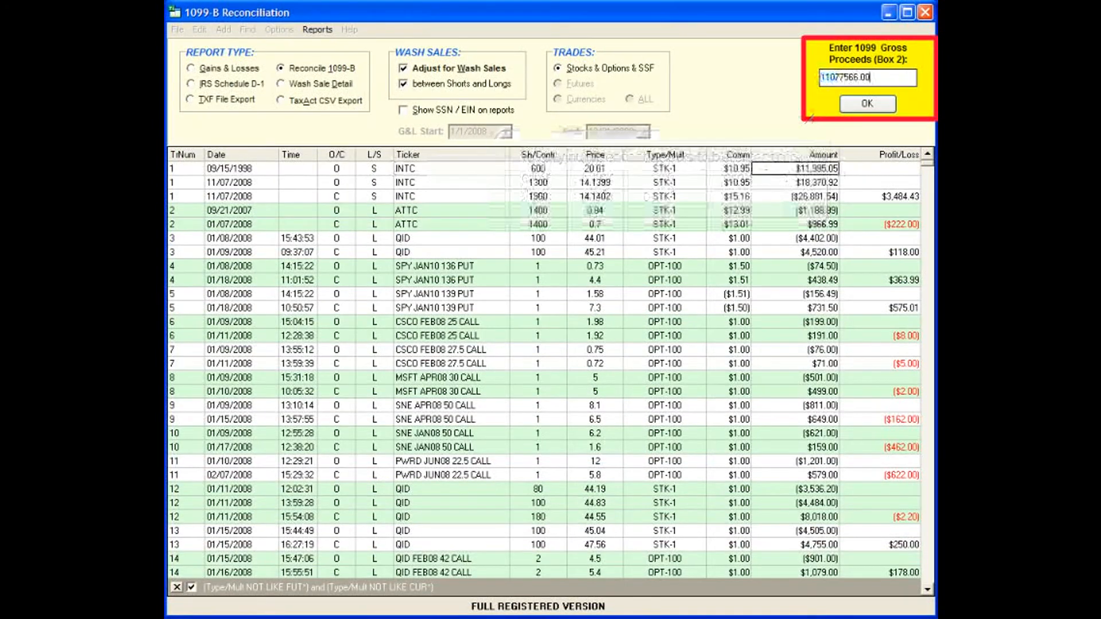
{"action": "key", "text": "Return"}
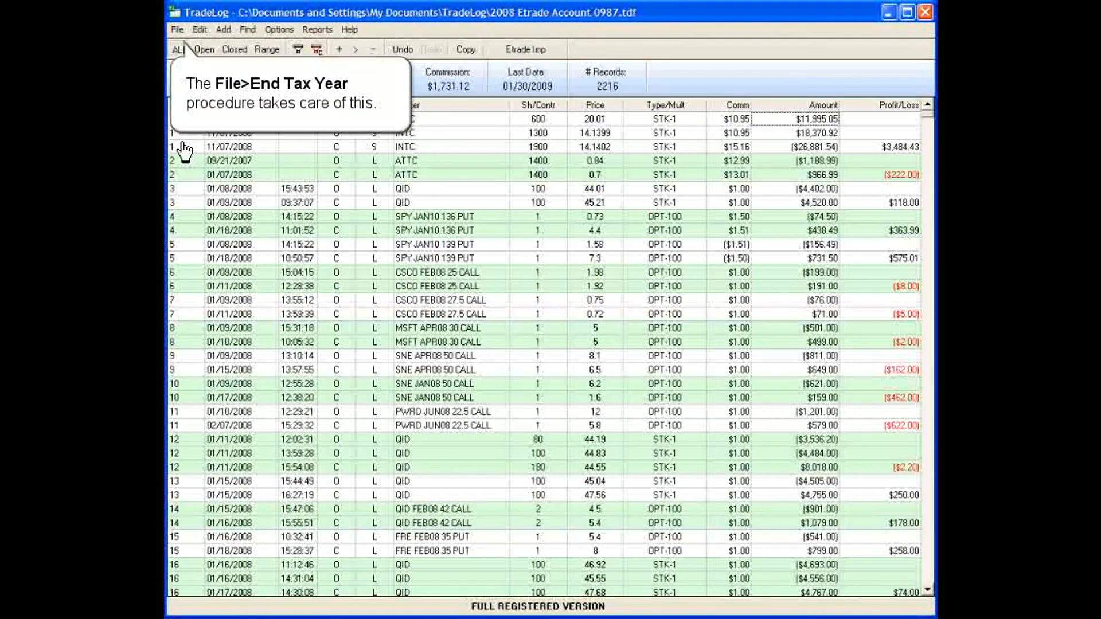
End the 2008 tax year and create the 2009 data file, confirming both prompts
{"action": "left_click", "coordinate": [178, 30]}
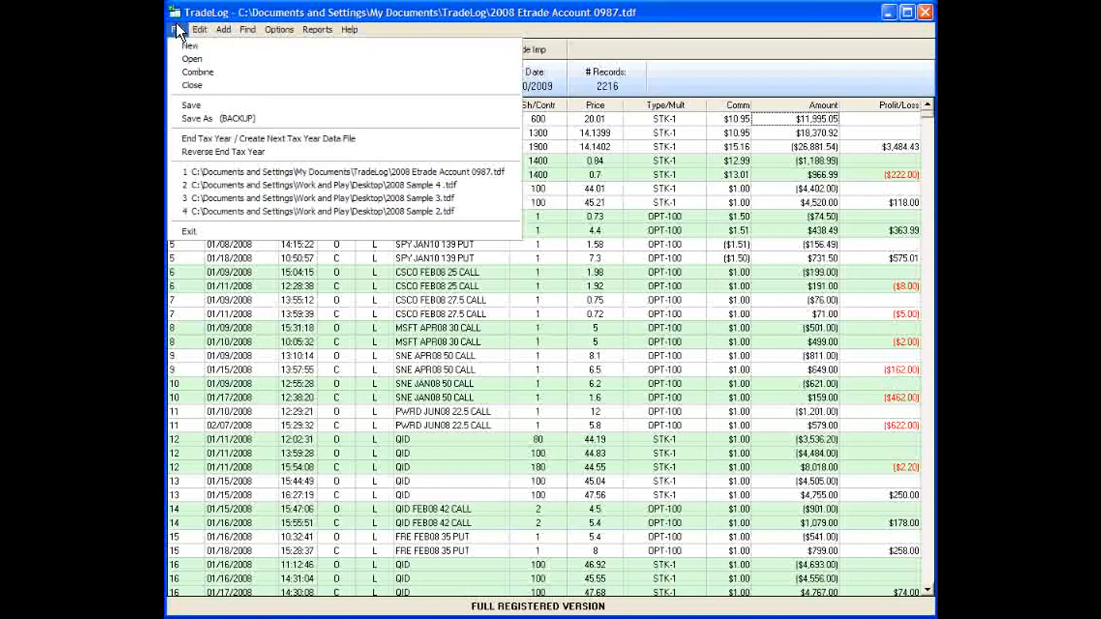
{"action": "left_click", "coordinate": [201, 138]}
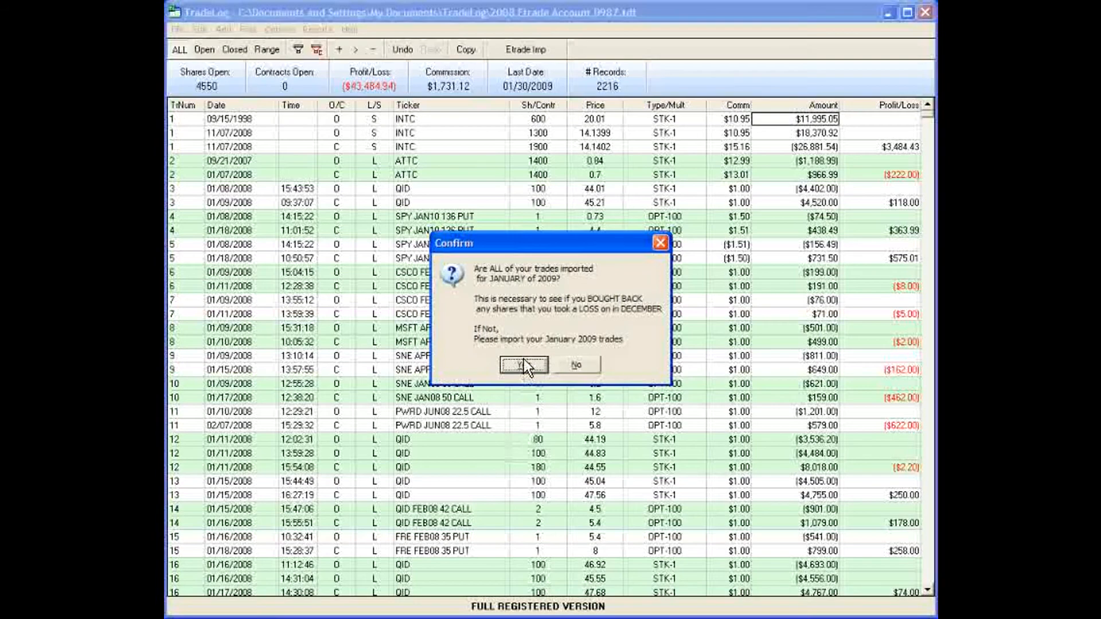
{"action": "left_click", "coordinate": [524, 364]}
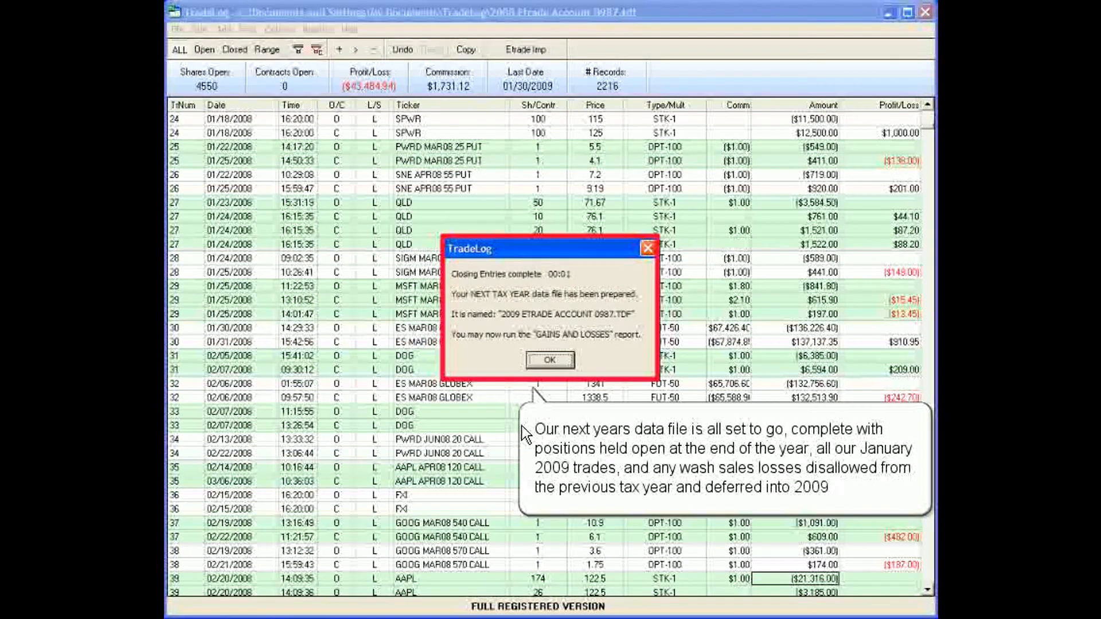
{"action": "left_click", "coordinate": [549, 360]}
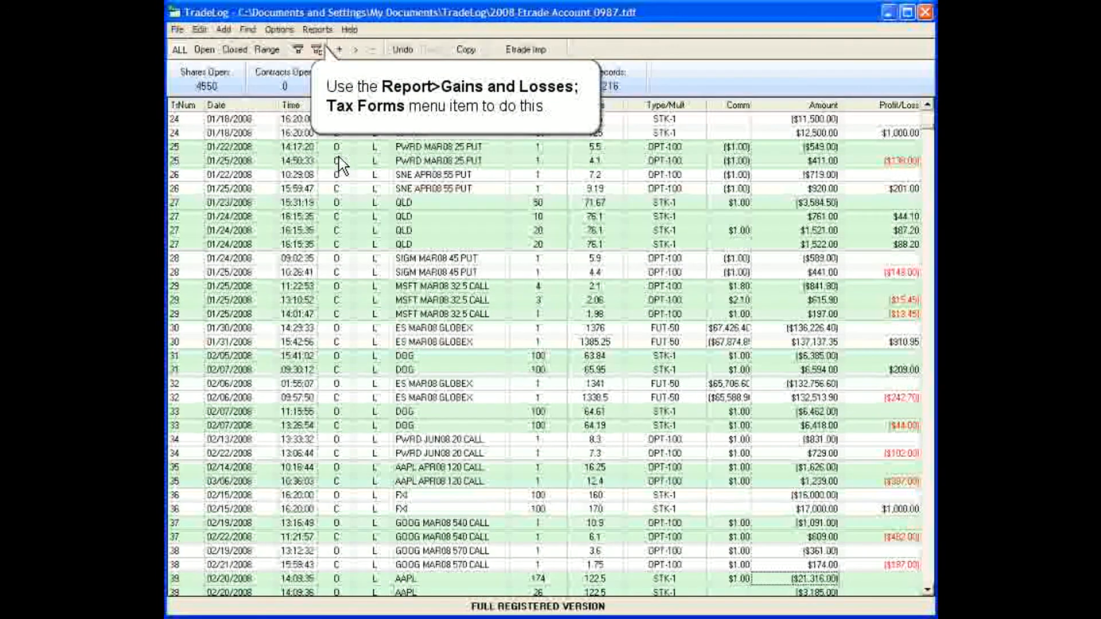
Choose the IRS Schedule D-1 report type for 1/1/2008 to 12/31/2008 under Gains & Losses
{"action": "left_click", "coordinate": [317, 29]}
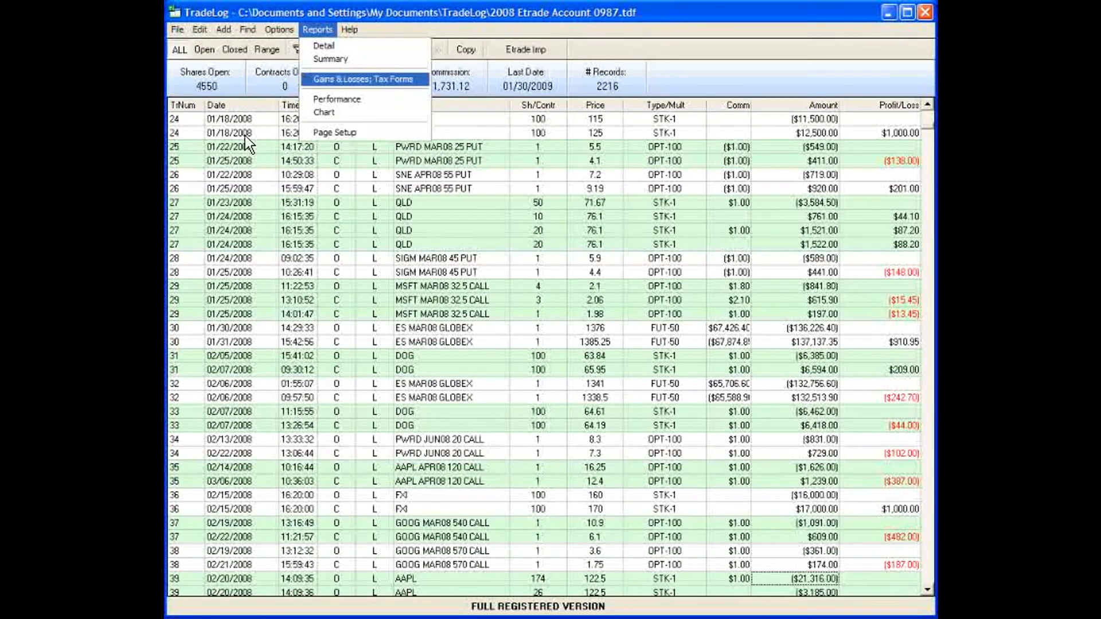
{"action": "left_click", "coordinate": [304, 80]}
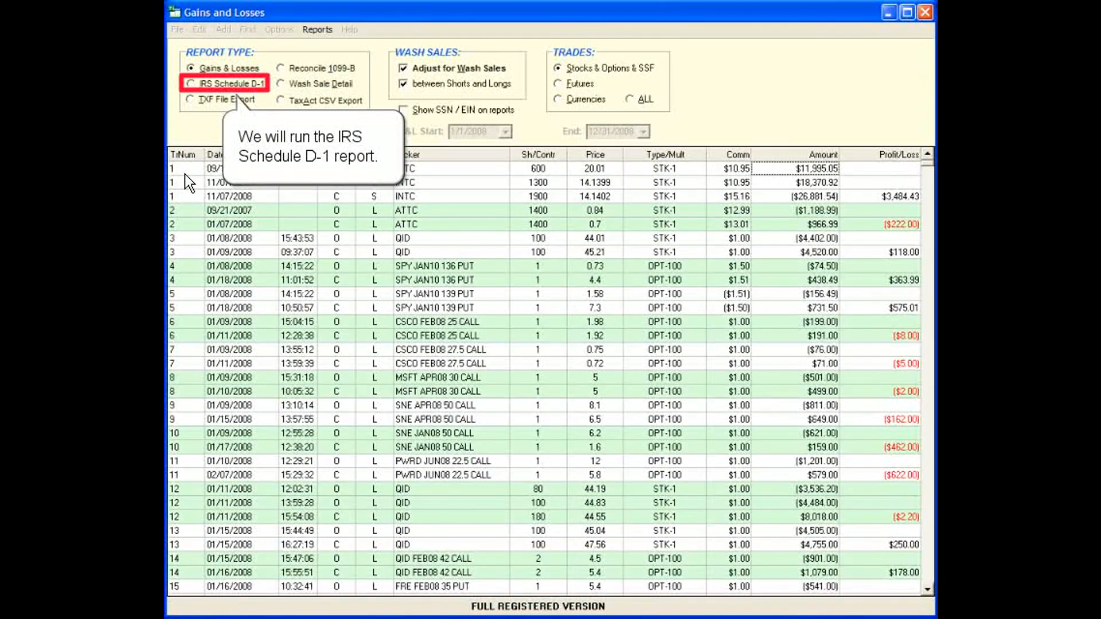
{"action": "left_click", "coordinate": [187, 82]}
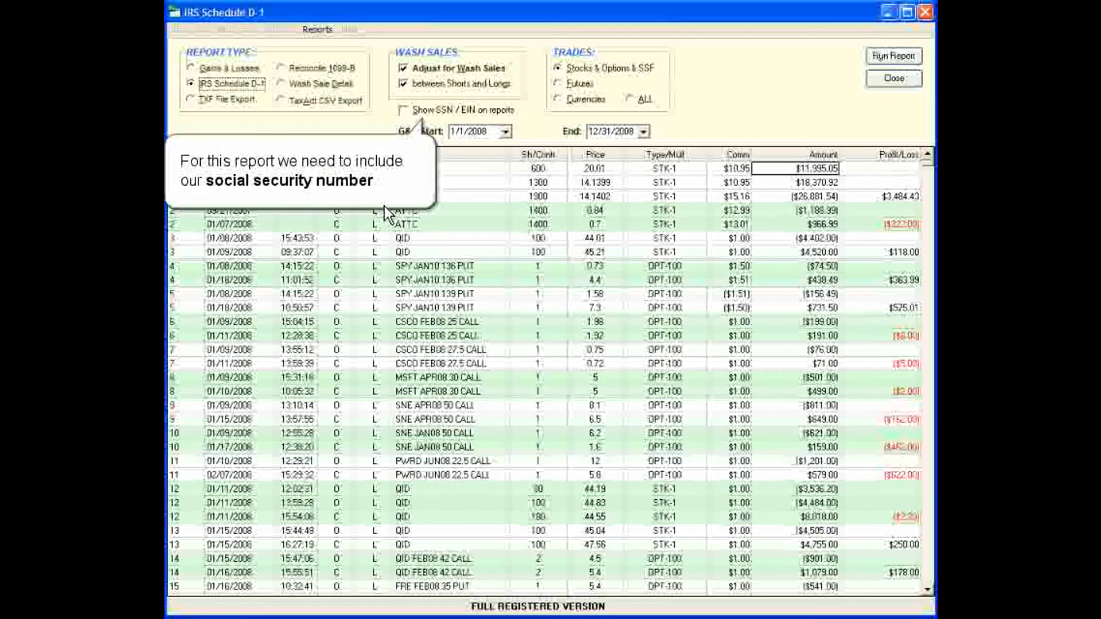
Enable SSN on reports, enter the taxpayer's name and SSN, then run the Schedule D-1 preview
{"action": "left_click", "coordinate": [399, 107]}
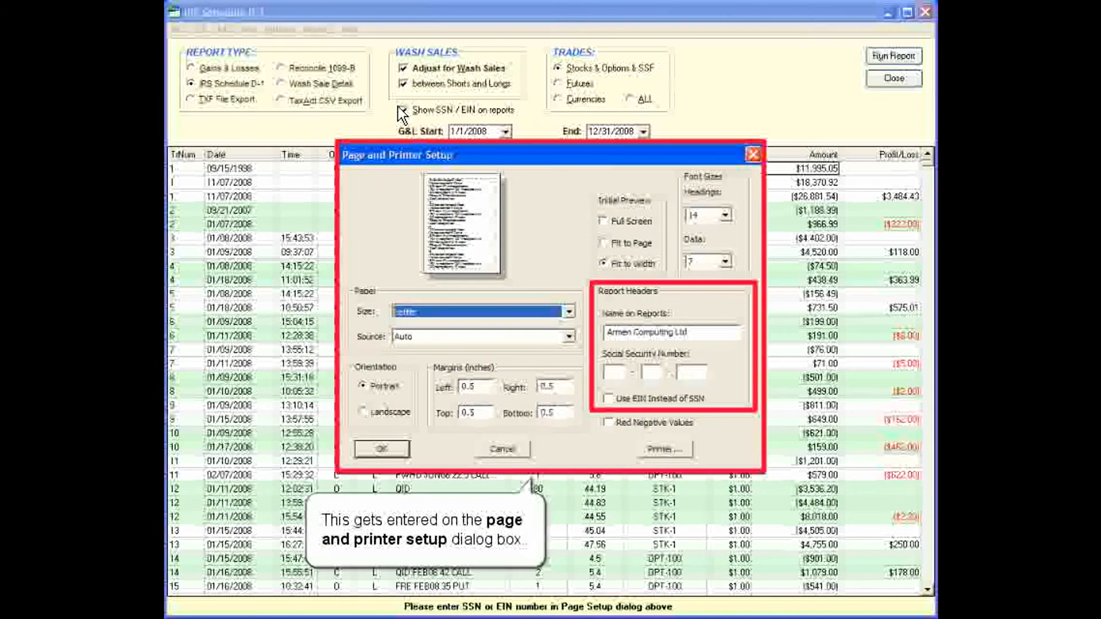
{"action": "triple_click", "coordinate": [689, 332]}
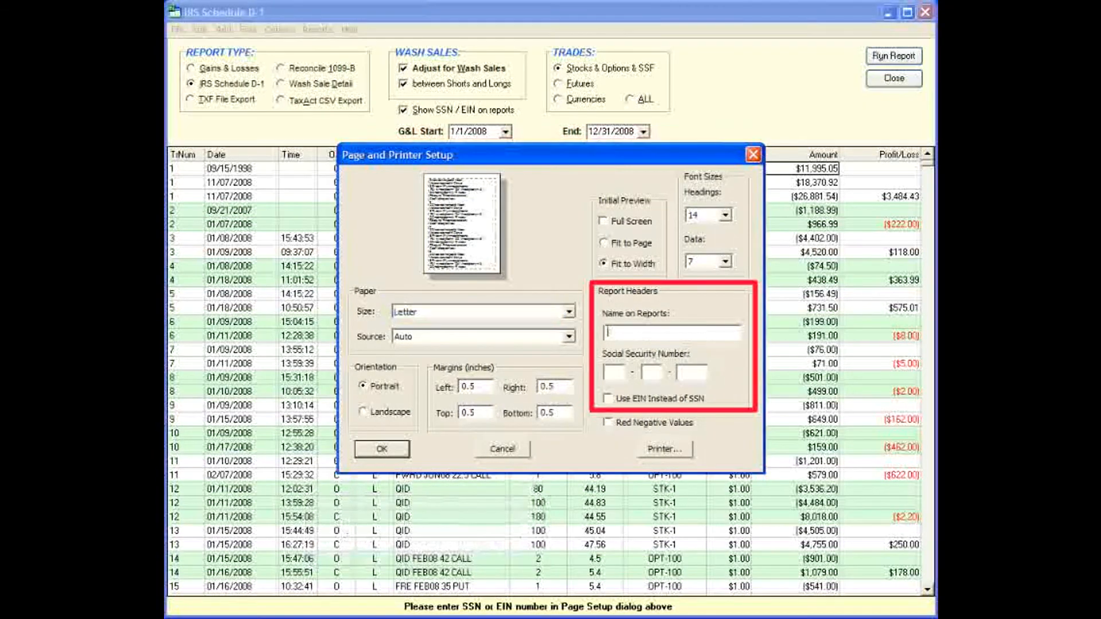
{"action": "type", "text": "John Doe"}
{"action": "key", "text": "Tab"}
{"action": "type", "text": "123"}
{"action": "key", "text": "Tab"}
{"action": "type", "text": "45"}
{"action": "key", "text": "Tab"}
{"action": "type", "text": "6789"}
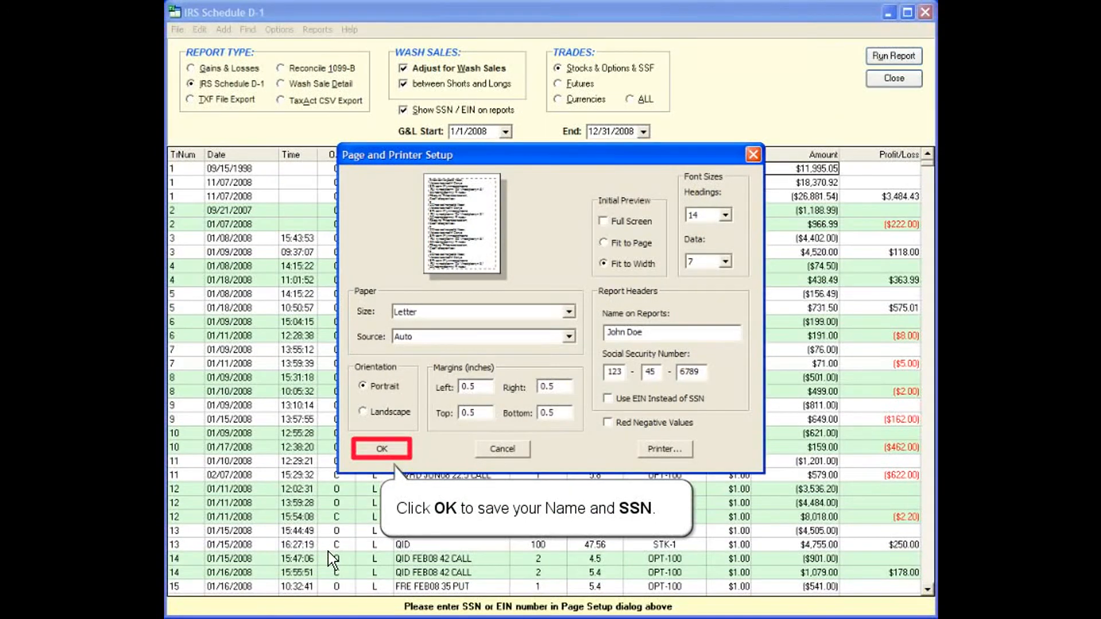
{"action": "left_click", "coordinate": [380, 447]}
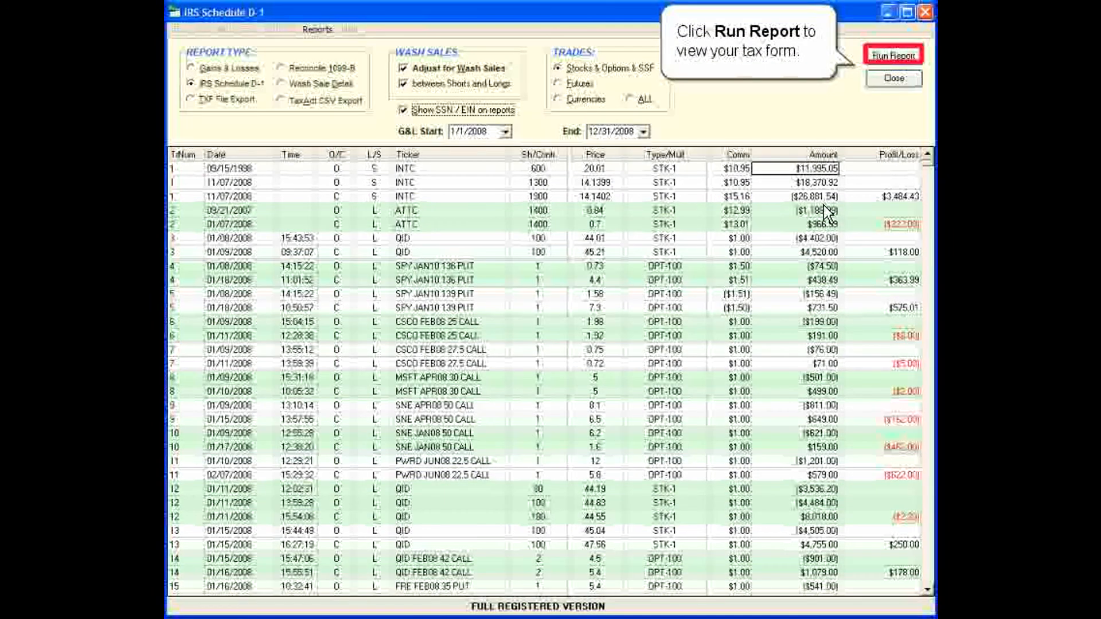
{"action": "left_click", "coordinate": [892, 56]}
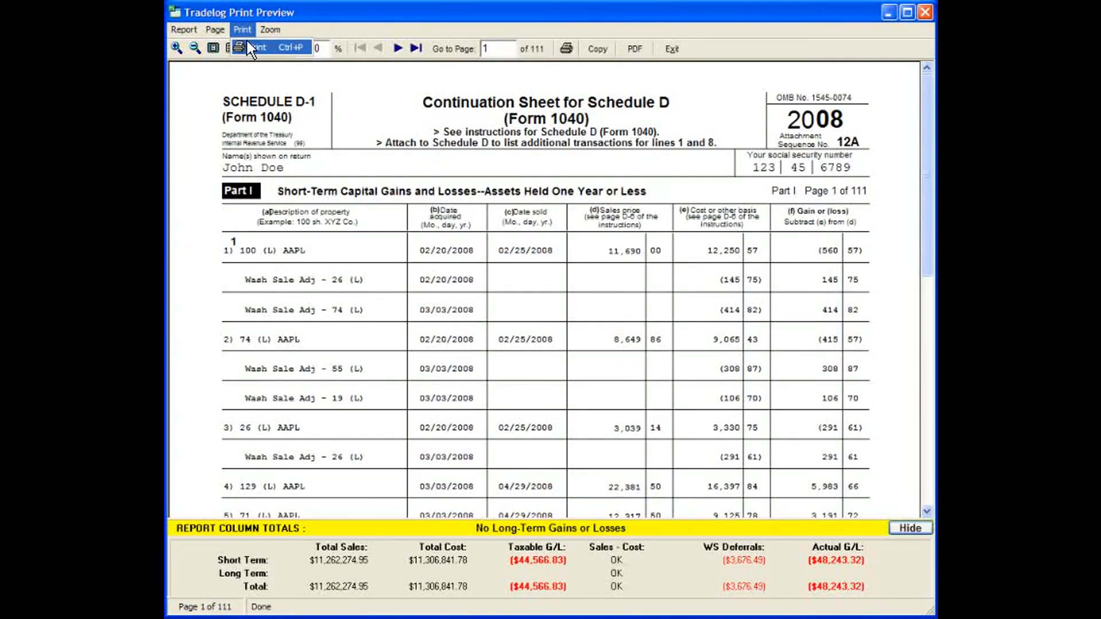
Open the print options for the Schedule D-1 preview
{"action": "left_click", "coordinate": [251, 49]}
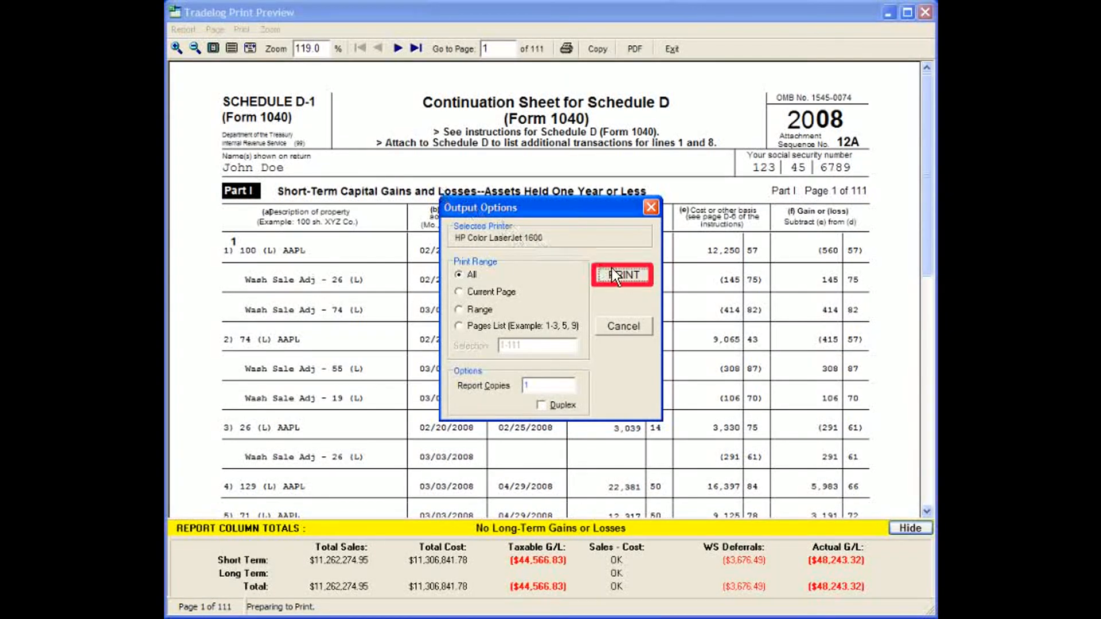